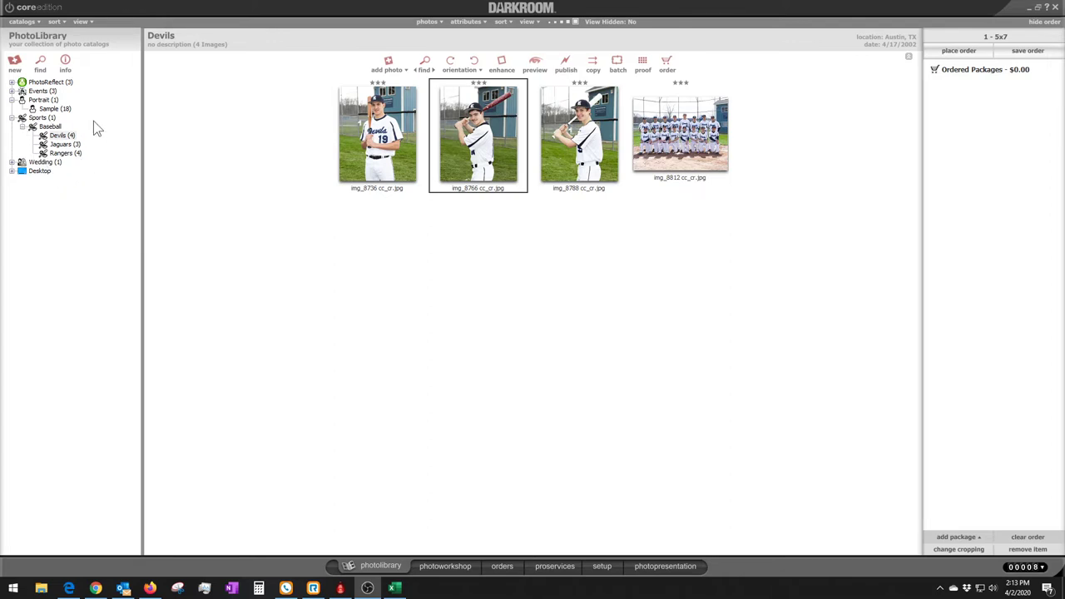
Browse the Devils, Jaguars and Rangers catalogs, ending on the photo-less Baseball parent catalog.
click(50, 128)
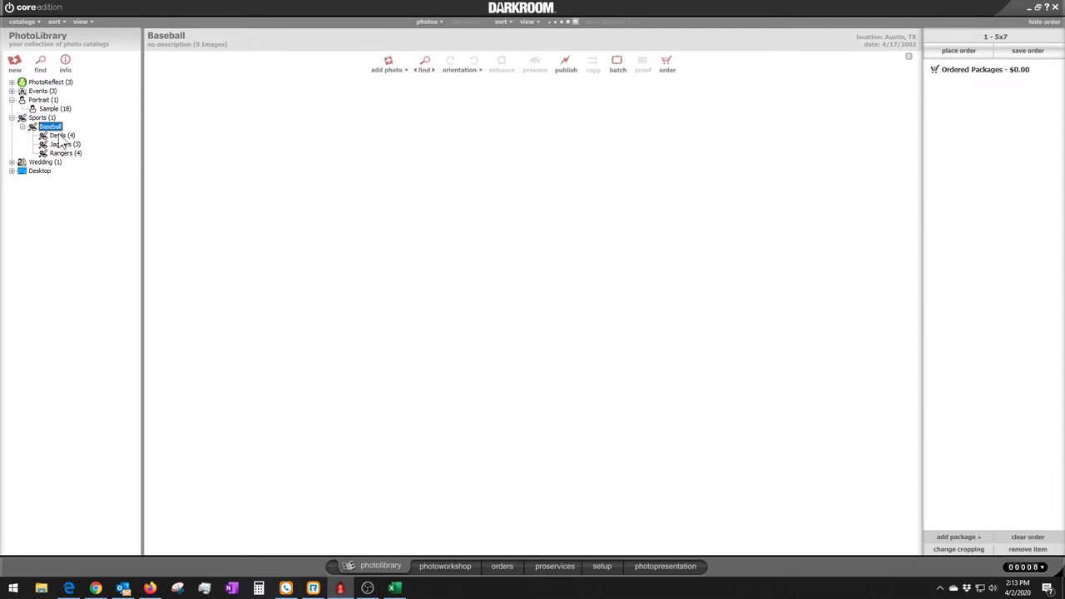
click(59, 135)
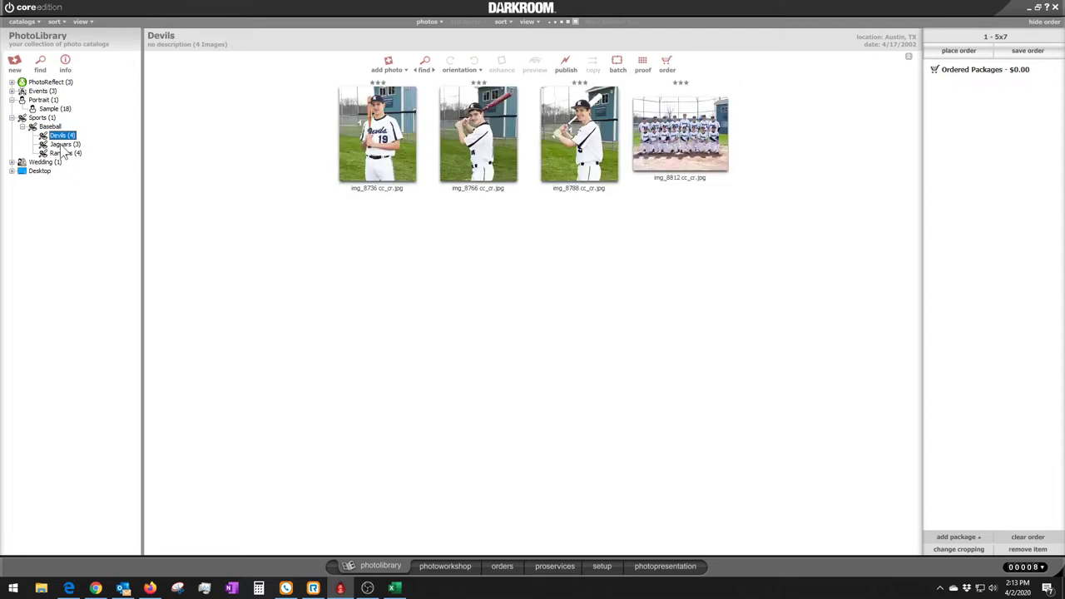
click(61, 145)
click(65, 154)
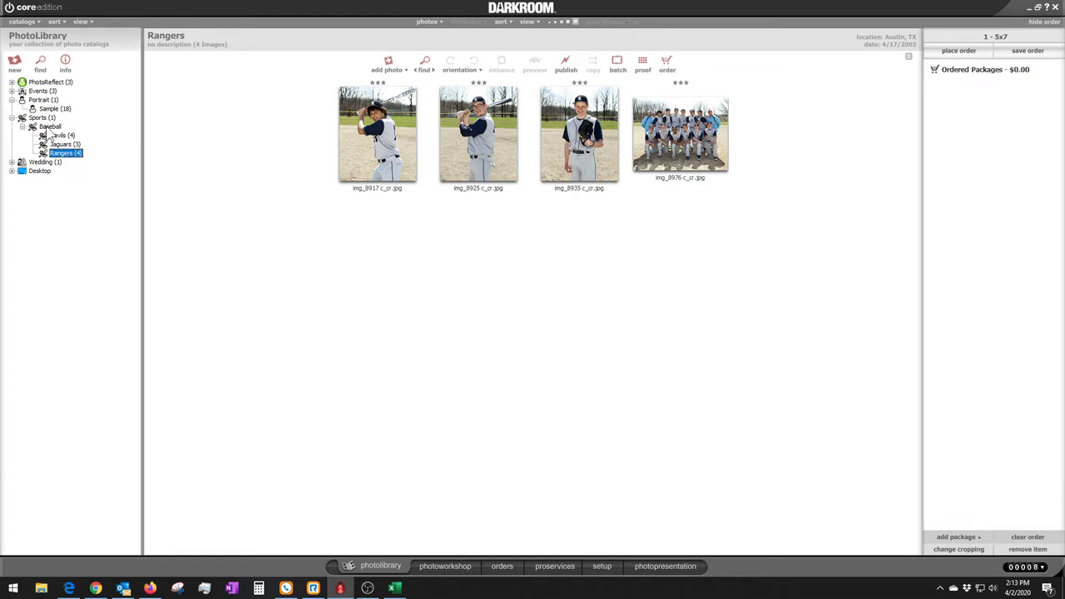
click(49, 127)
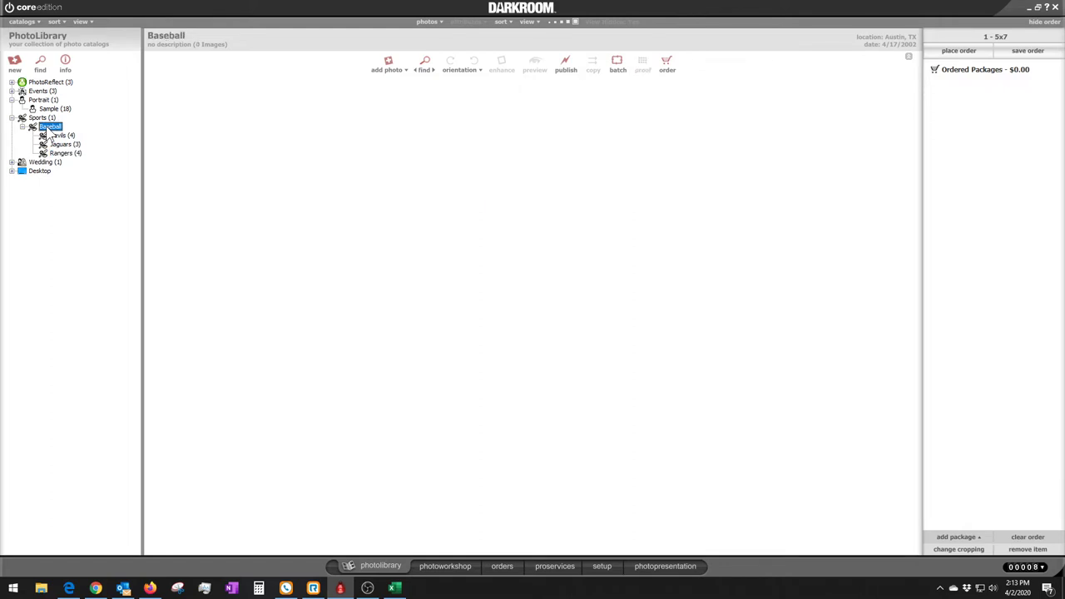
Open and dismiss the Baseball catalog's action menu, then cycle through the Devils, Jaguars and Rangers photos.
right_click(49, 133)
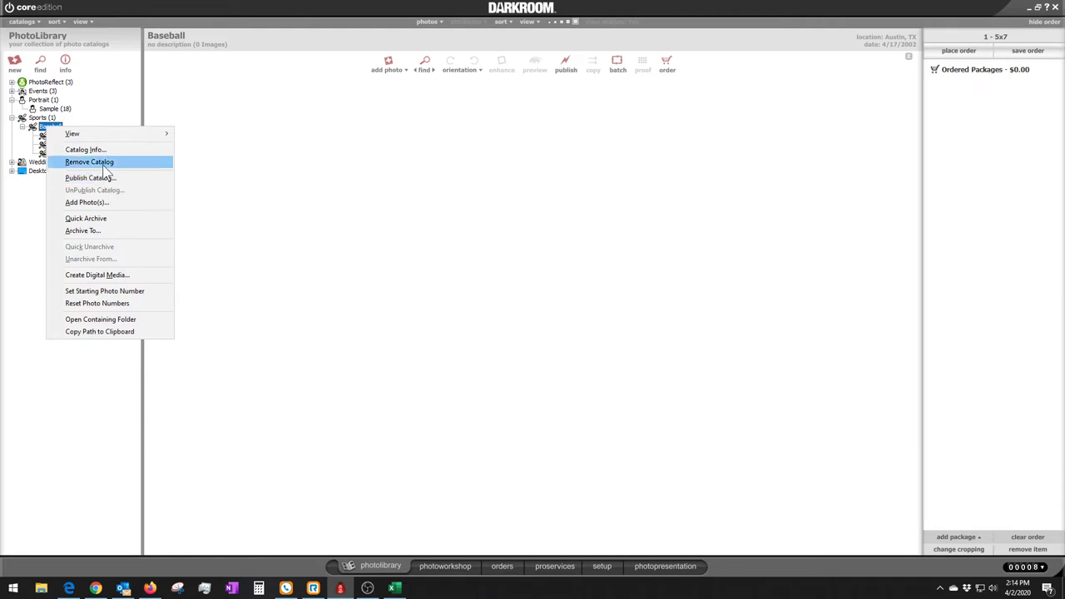
click(45, 230)
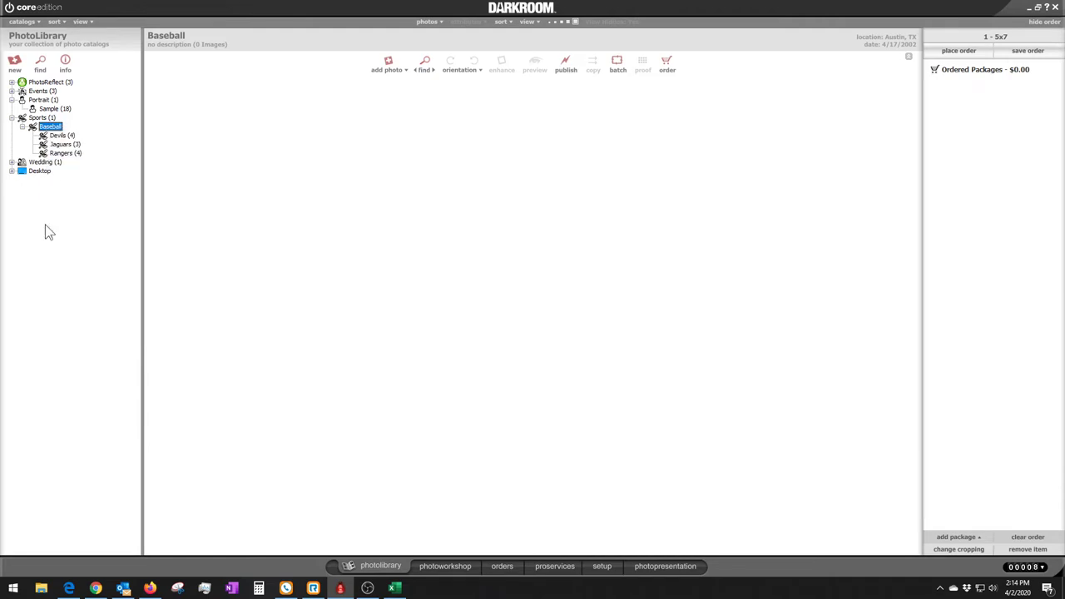
click(61, 135)
click(65, 145)
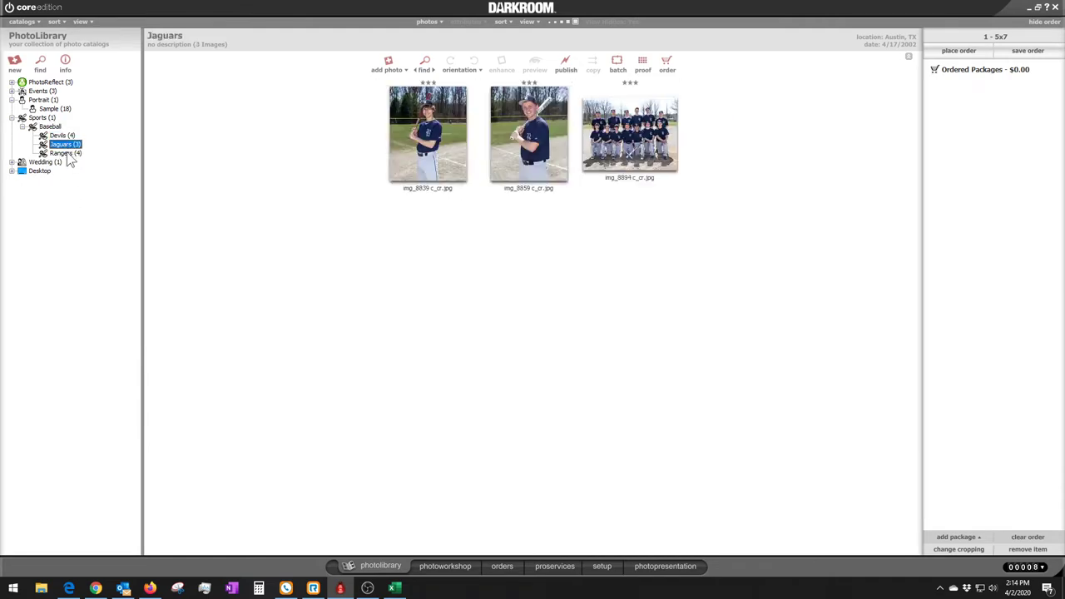
click(67, 153)
click(66, 145)
click(63, 135)
click(65, 145)
click(68, 154)
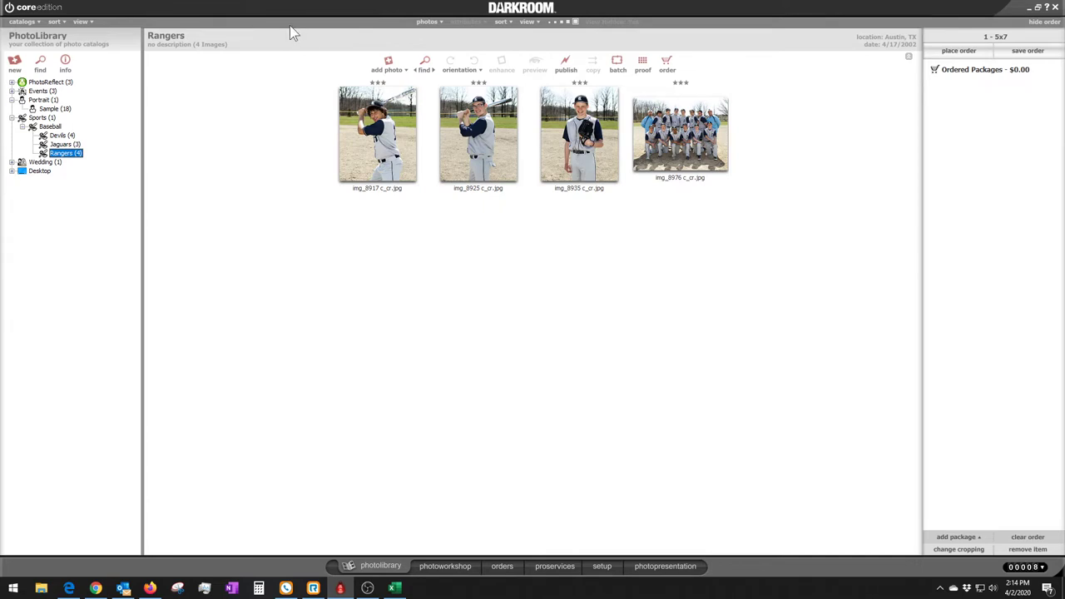
Revisit Jaguars, Devils and Rangers, finishing on the Devils catalog with its four photos.
click(65, 144)
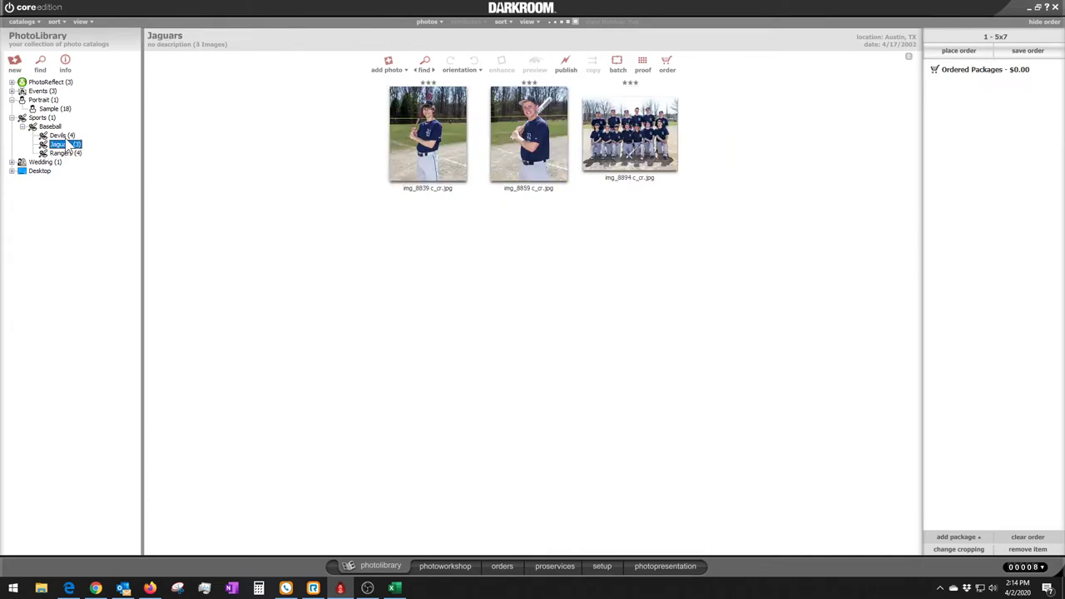
click(67, 138)
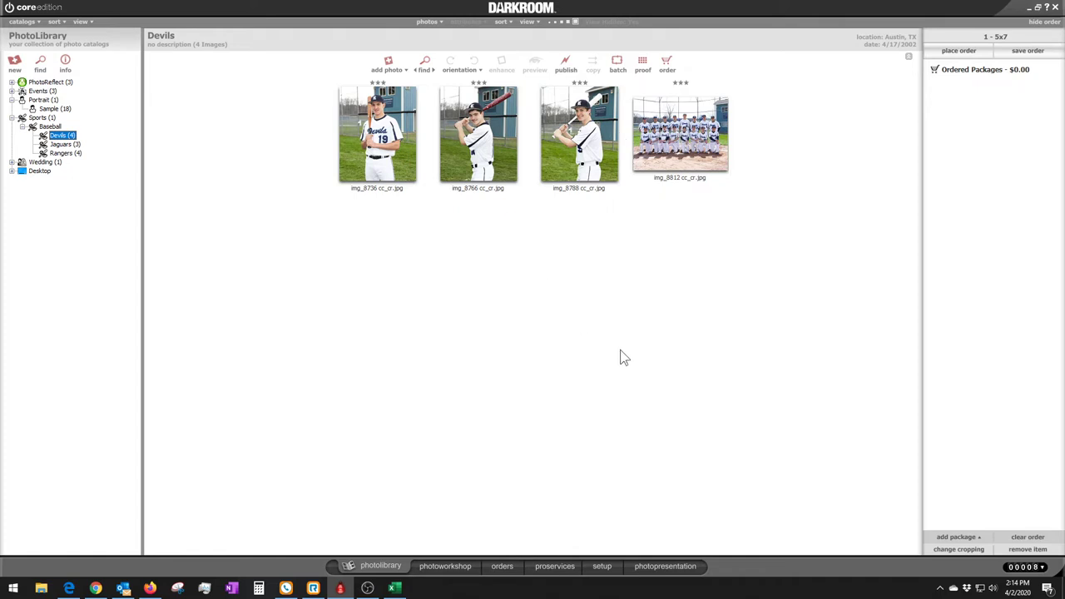
click(71, 154)
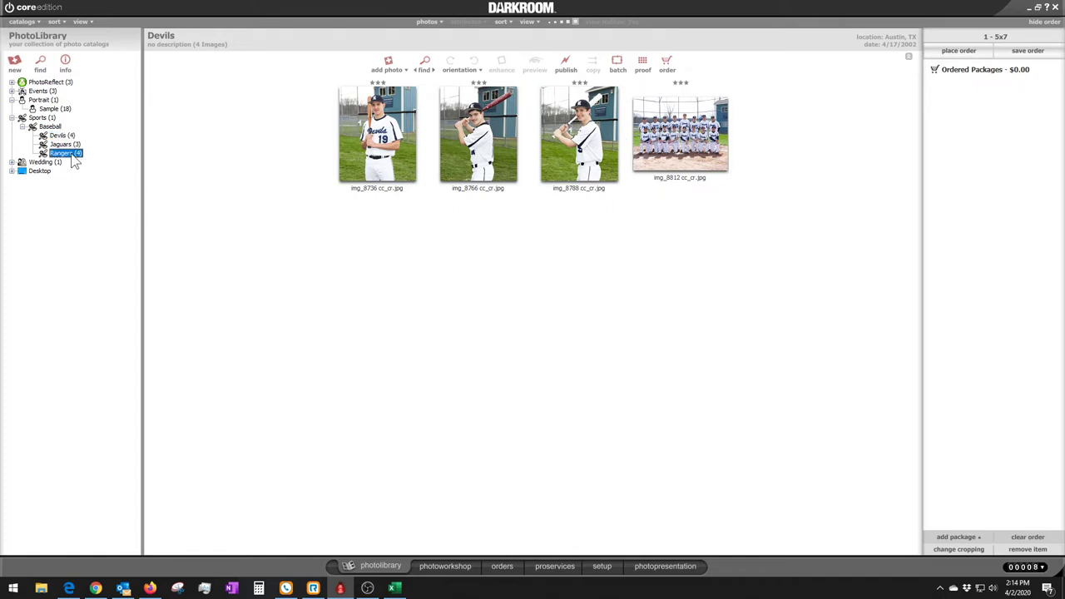
click(73, 144)
click(63, 135)
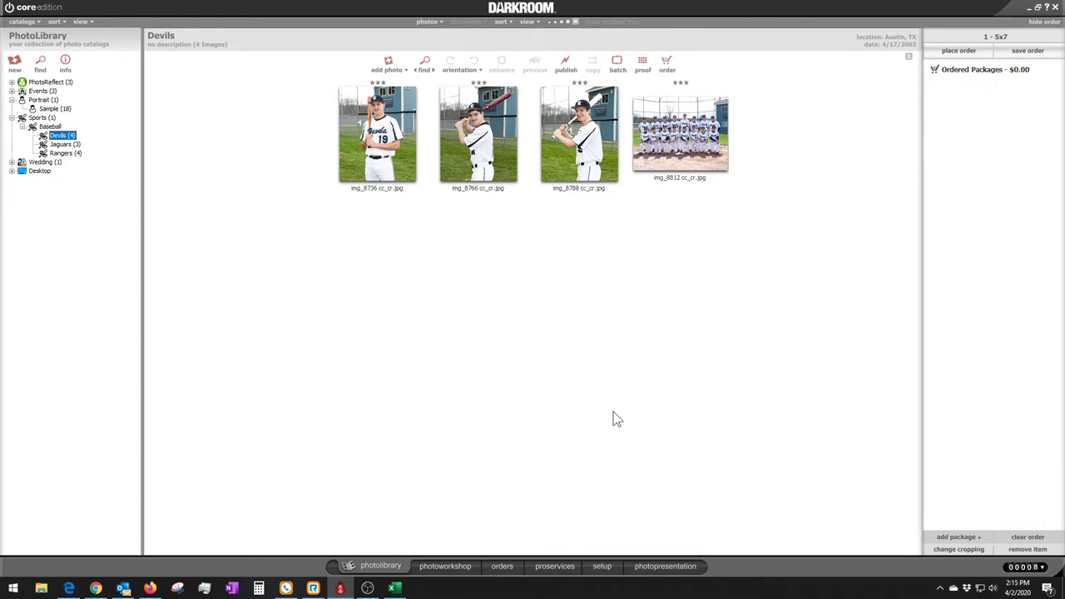
In setup, open the Sample Borders (Default) Sports templates and select the horizontal baseball memory mate.
click(604, 566)
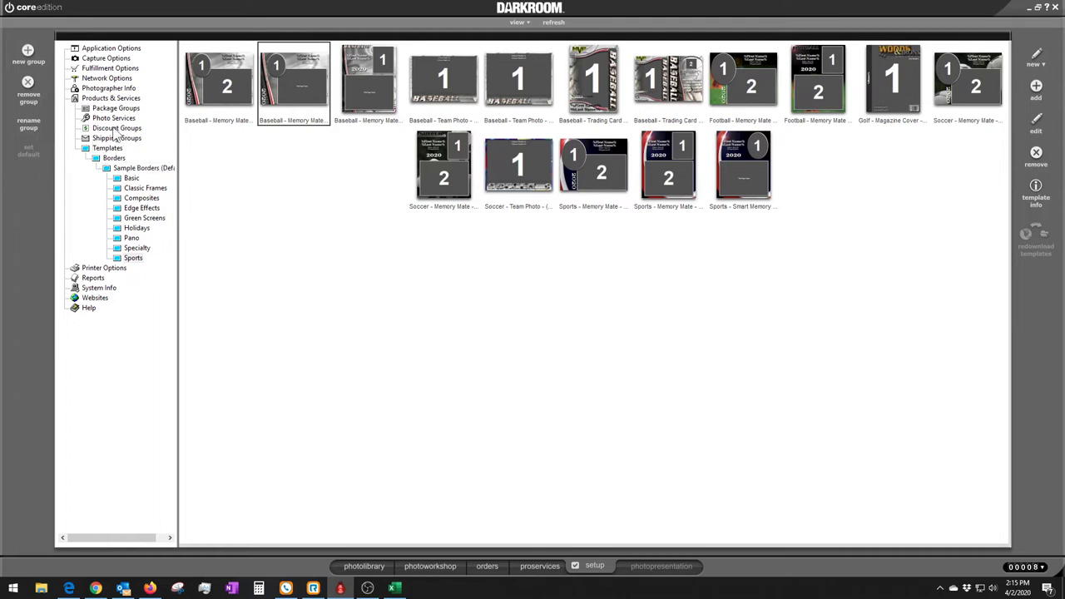
double_click(100, 100)
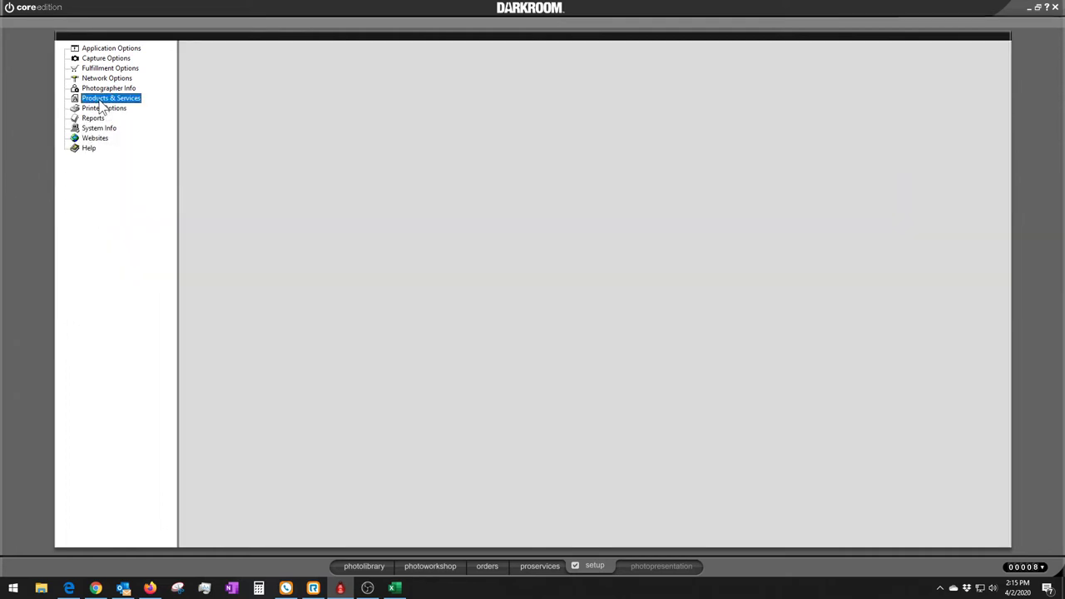
double_click(100, 100)
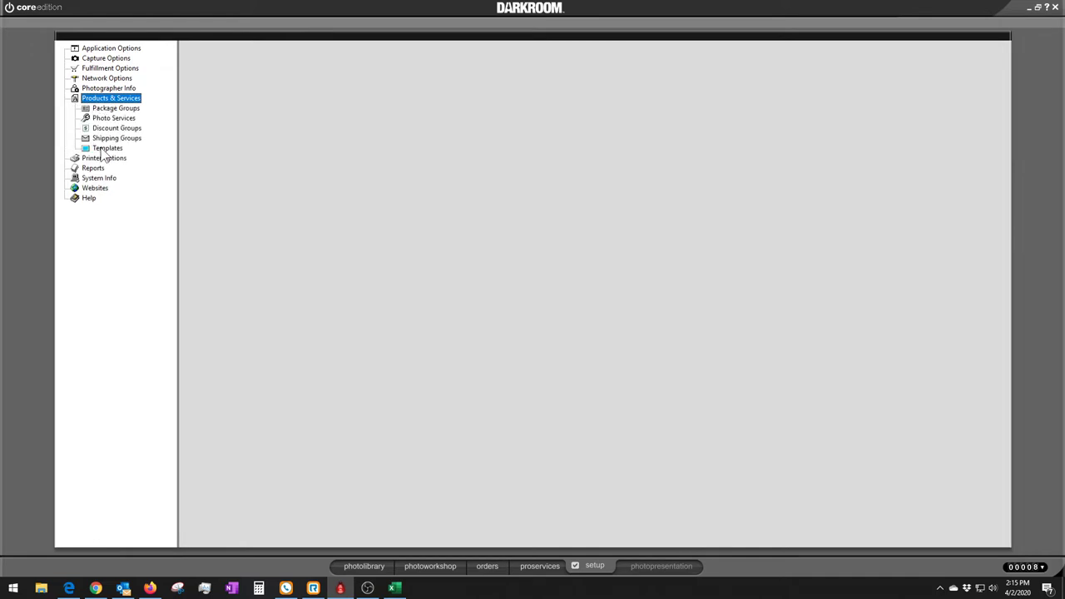
double_click(103, 150)
double_click(110, 159)
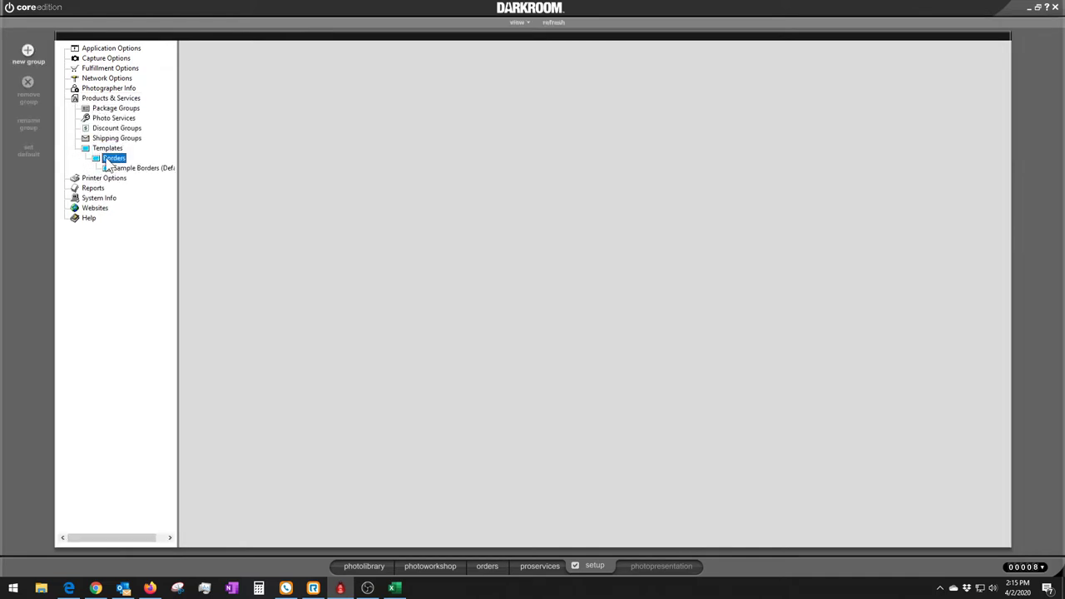
double_click(124, 170)
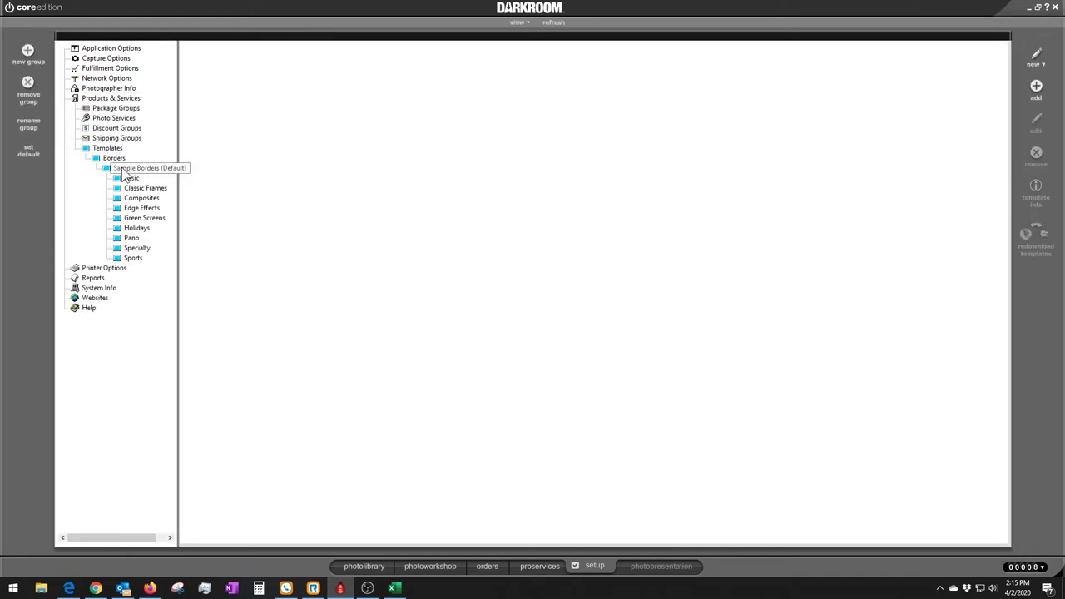
click(133, 259)
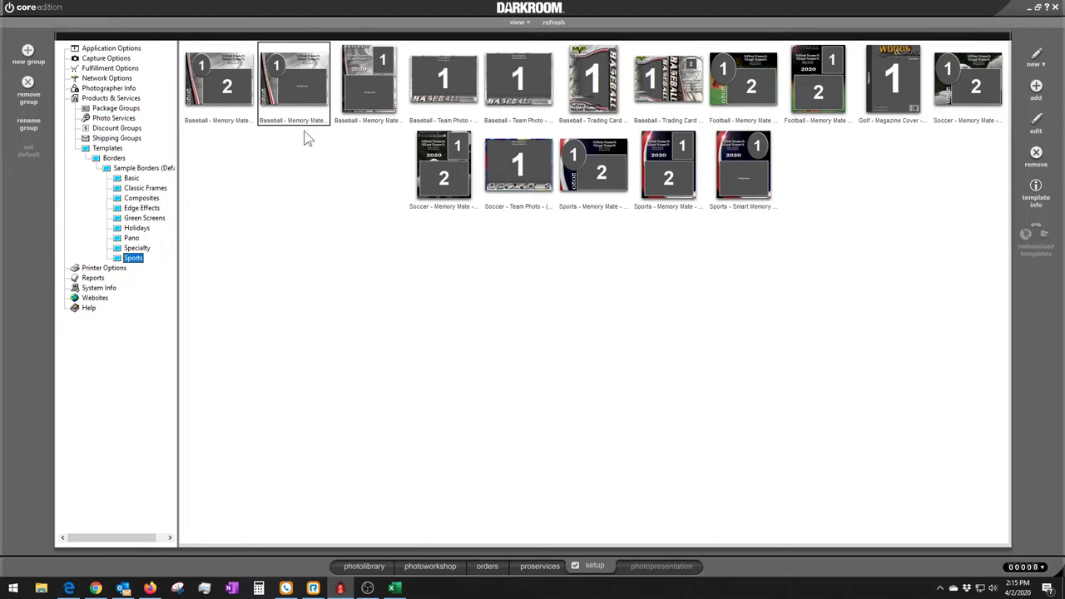
click(210, 90)
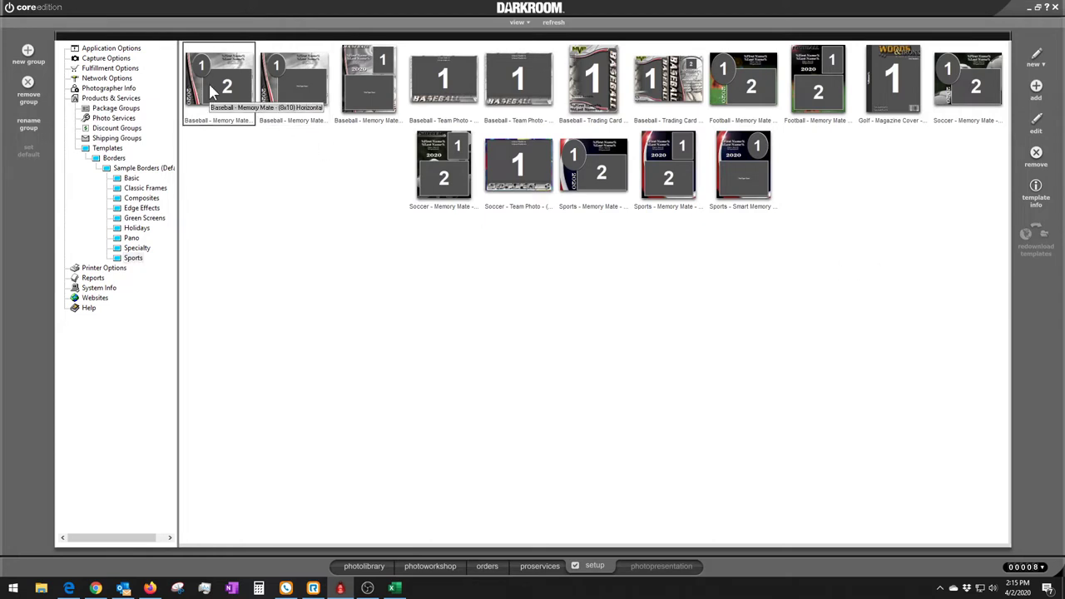
Open the Baseball - Memory Mate (8x10) Horizontal border in the editor and select the %First Name% text.
double_click(211, 91)
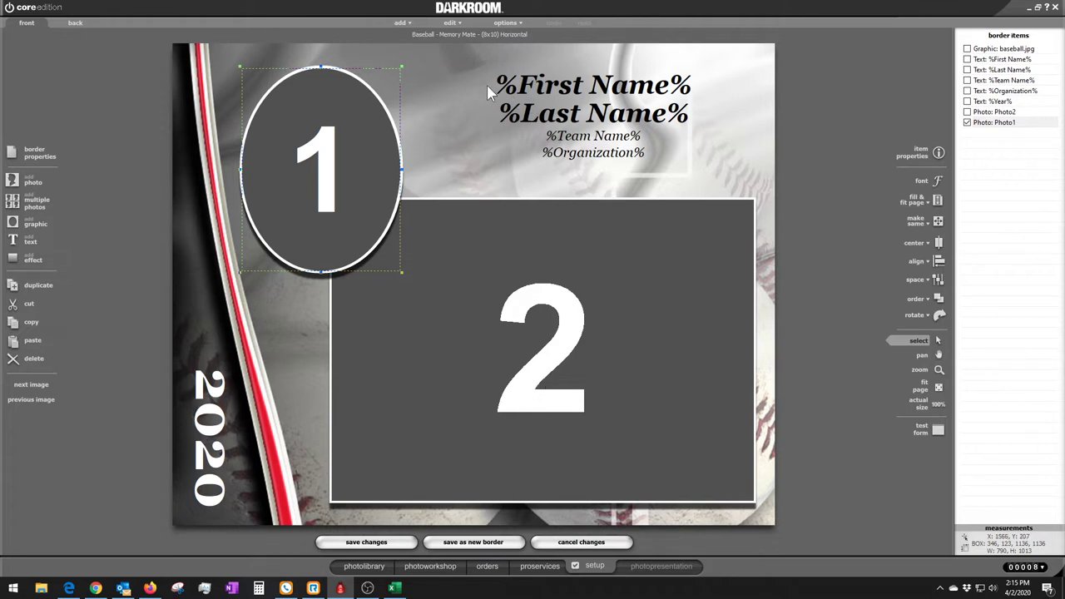
click(541, 97)
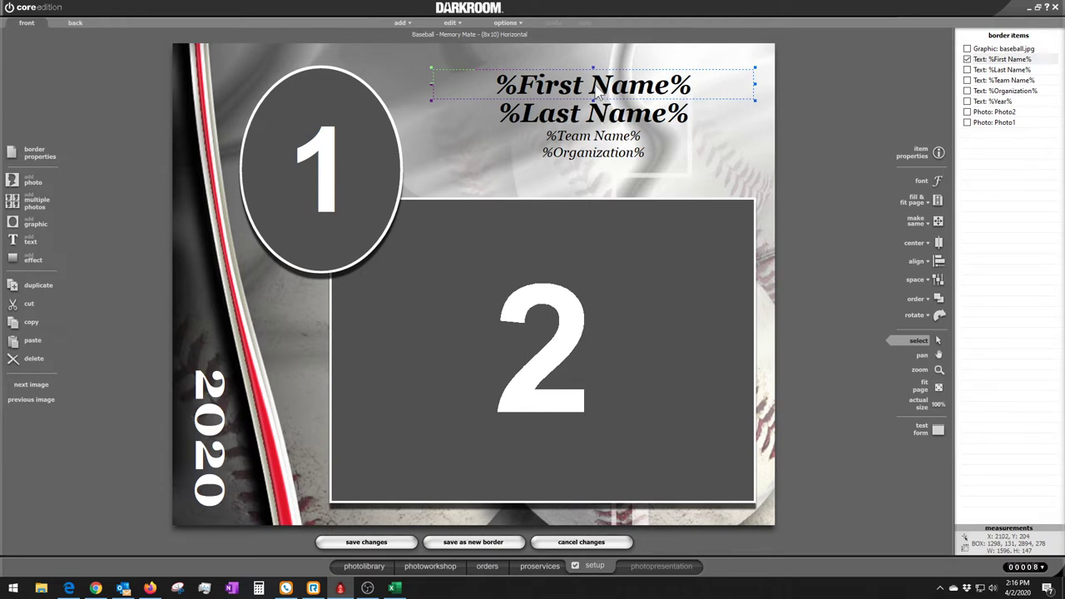
Review the %First Name% Text Object options and confirm them with OK.
double_click(599, 94)
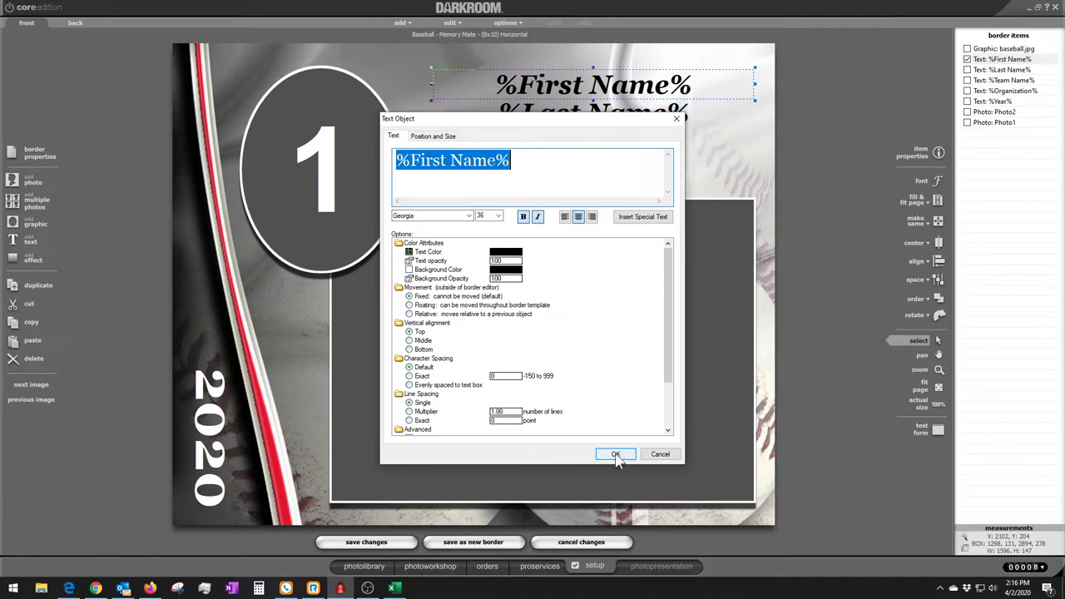
scroll(671, 381, down, 3)
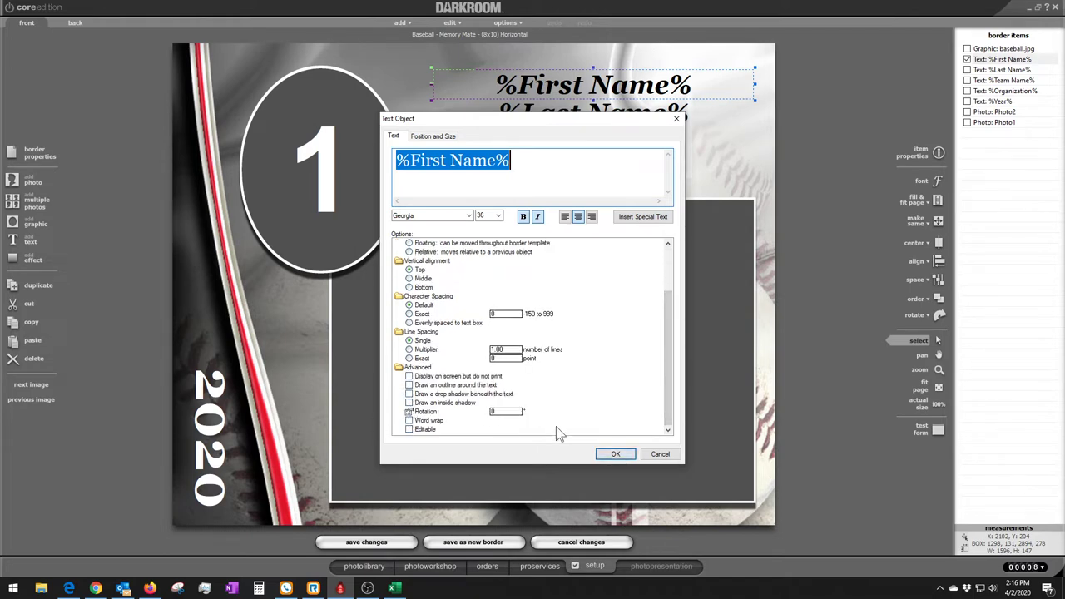
click(616, 456)
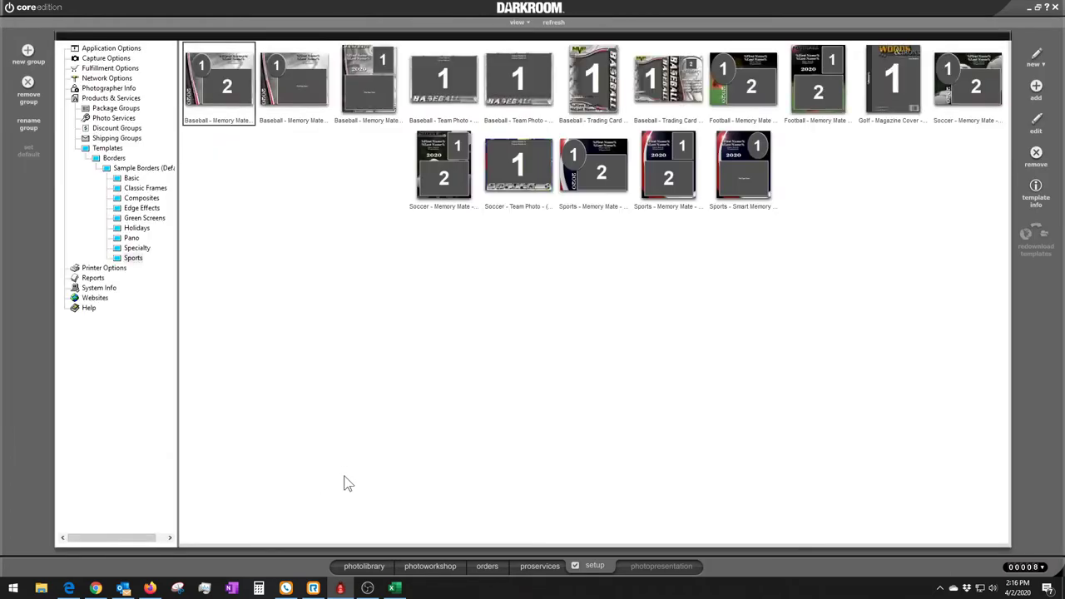
Apply the chosen baseball border to the player photo, loading LookupTest.csv and cancelling the lookup.
click(432, 569)
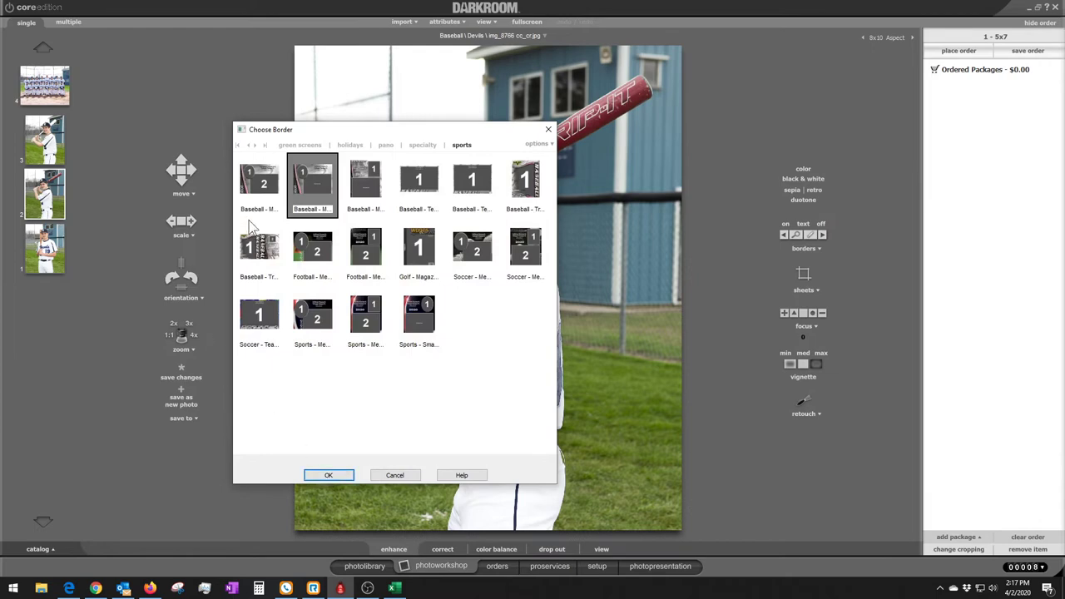
click(328, 476)
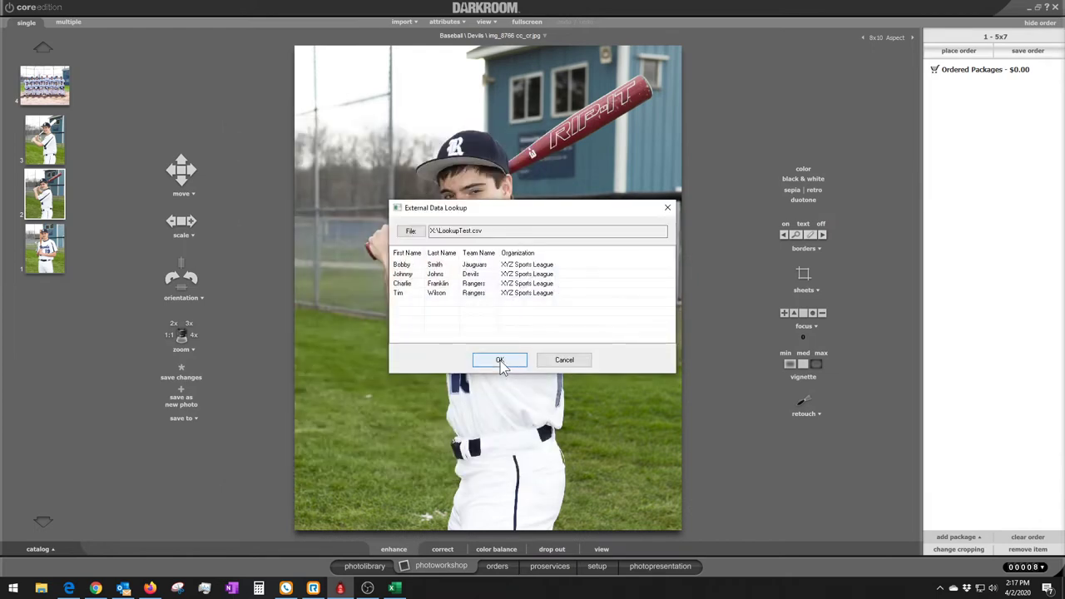
click(411, 233)
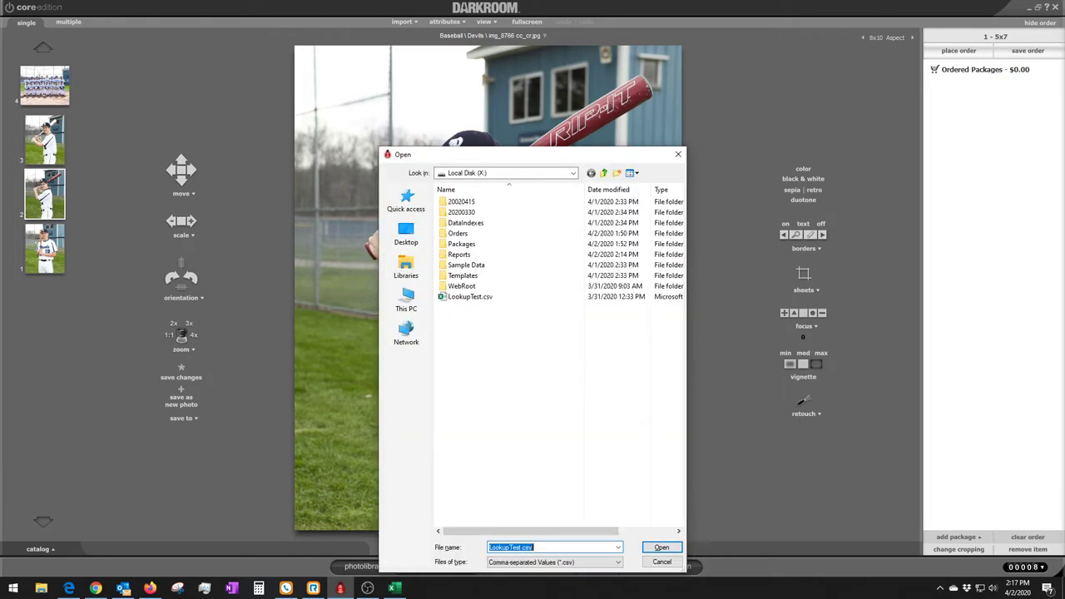
click(668, 562)
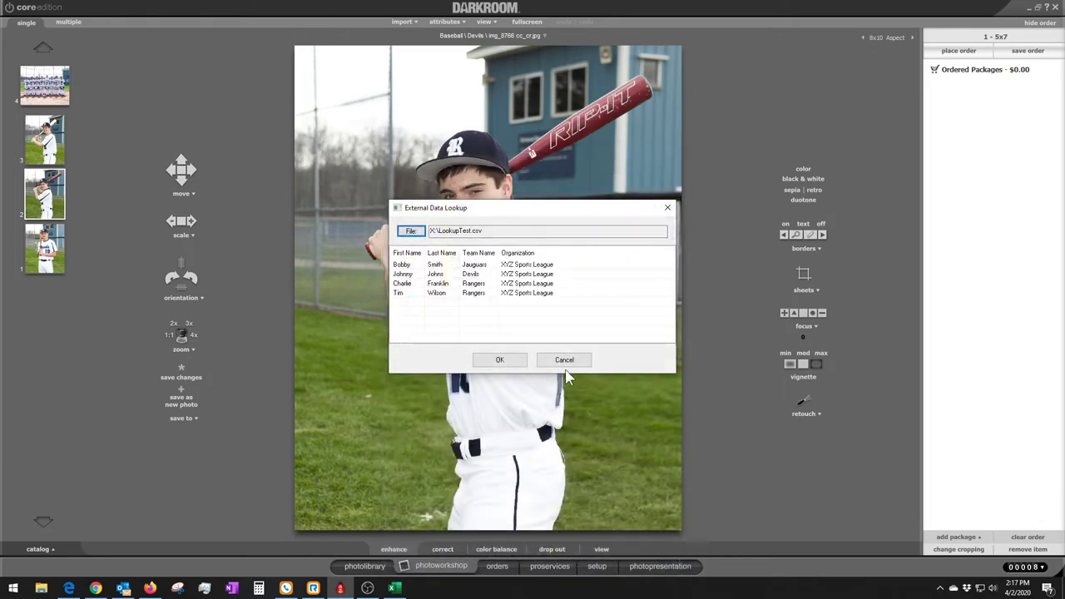
click(563, 359)
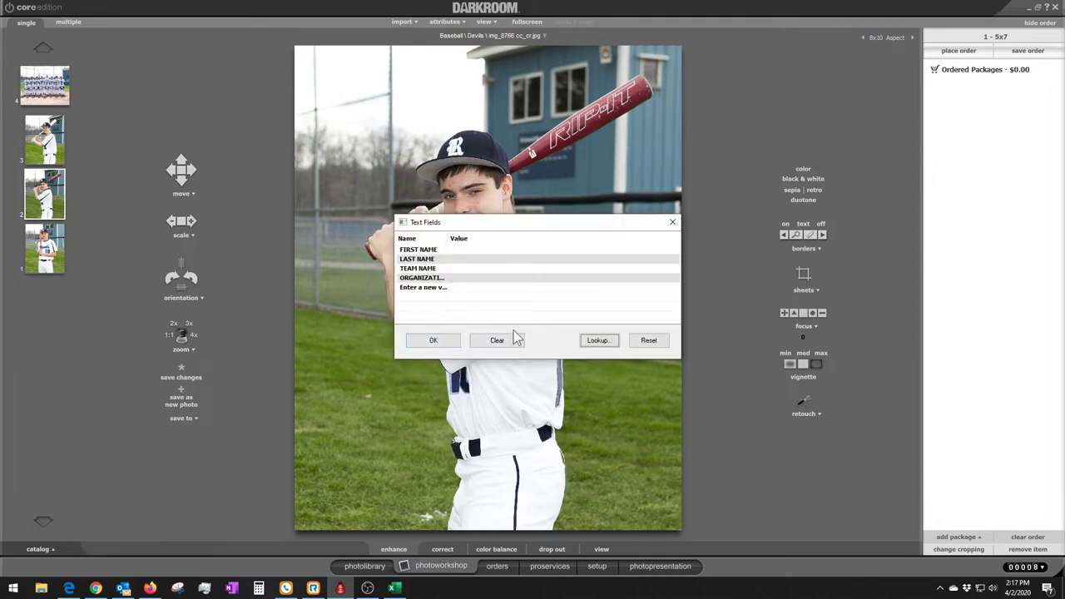
Clear the text fields and set the first name to Bobby, correcting the typos.
click(512, 337)
click(456, 249)
text(Bobby Smith)
key(Tab)
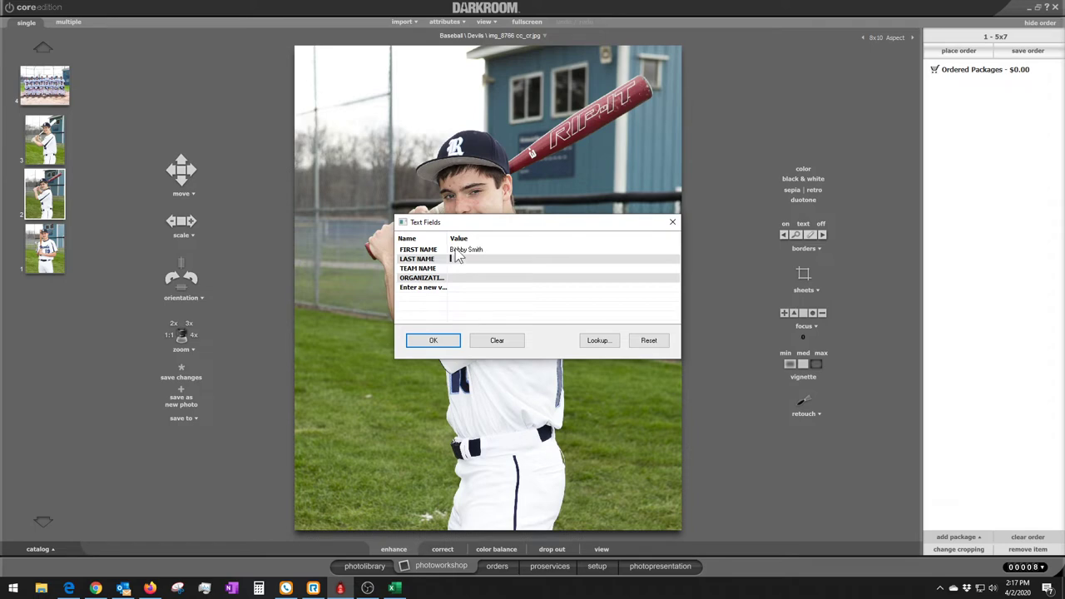
click(489, 249)
click(489, 249)
key(BackSpace)
key(BackSpace)
key(BackSpace)
key(BackSpace)
key(BackSpace)
key(BackSpace)
key(Tab)
Enter last name Smith, team Devils and organization XYZ Baseball, then apply them.
text(Smith)
key(Tab)
text(Devils)
key(Tab)
text(XYZ Basebal)
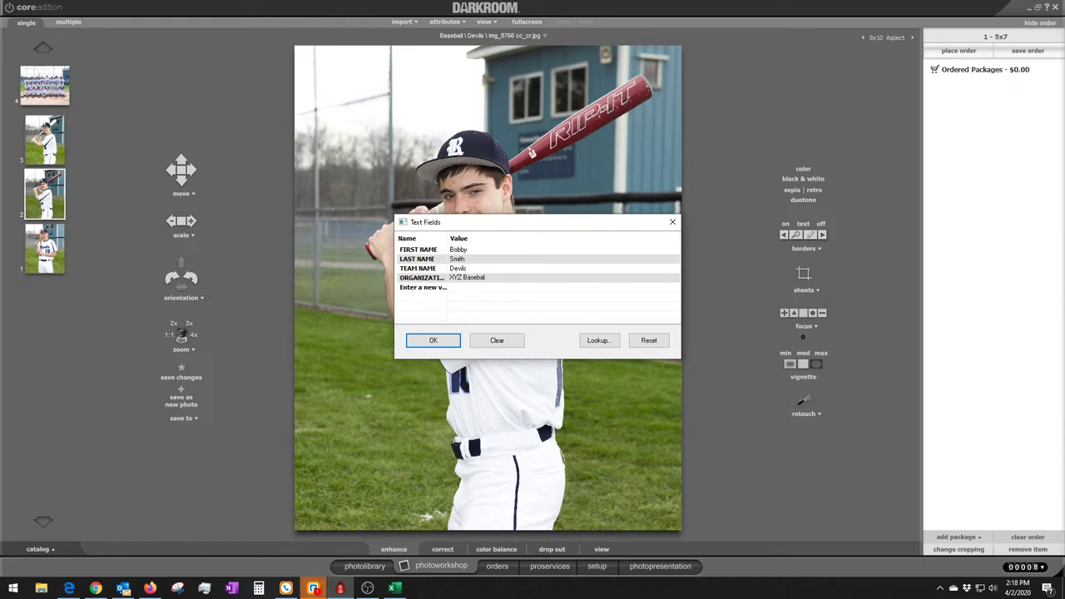
text(l)
click(425, 343)
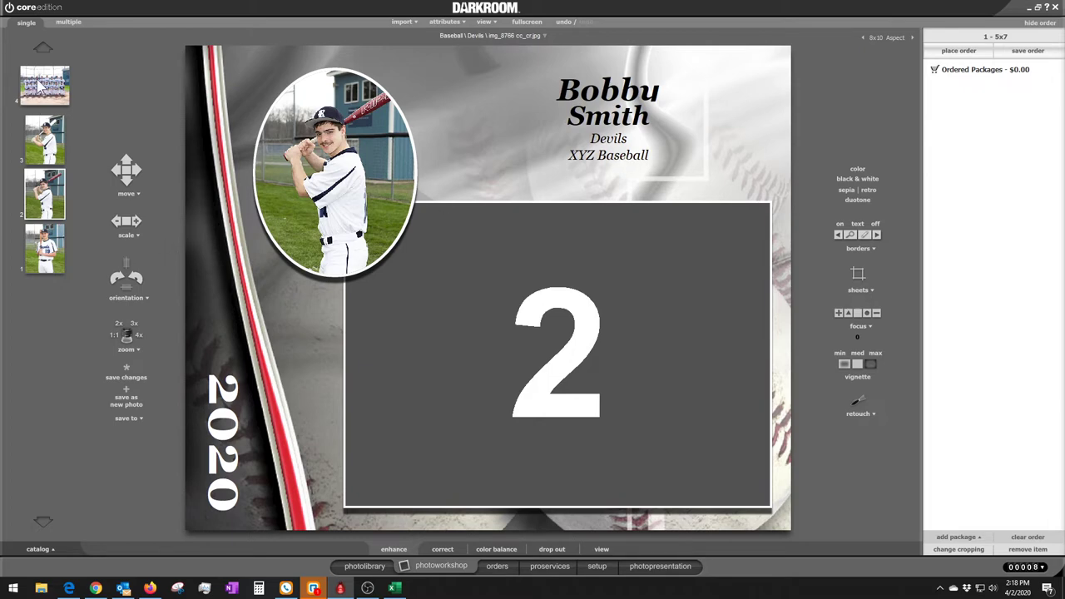
Drag the Devils team photo into the memory mate's large slot 2.
drag(42, 87, 564, 376)
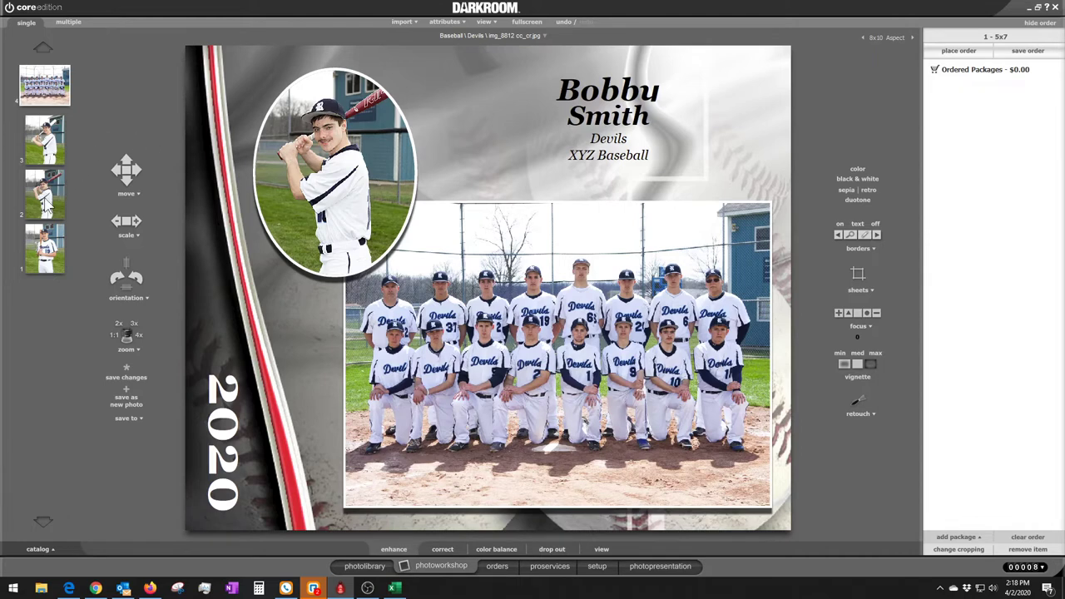
Swap the oval to a different batting pose and put the team photo back in the large slot.
click(47, 203)
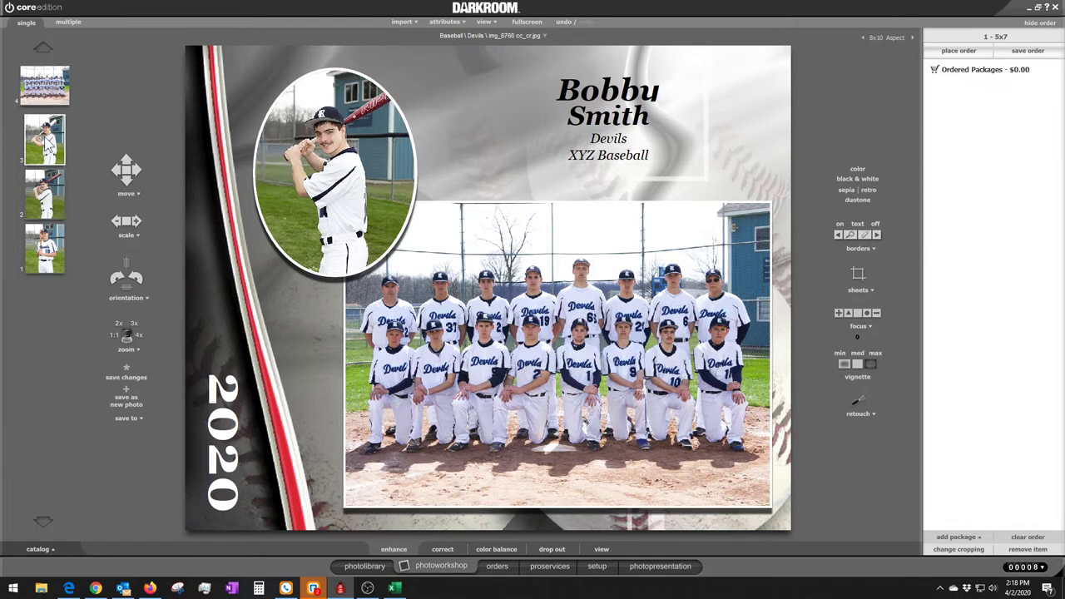
click(49, 143)
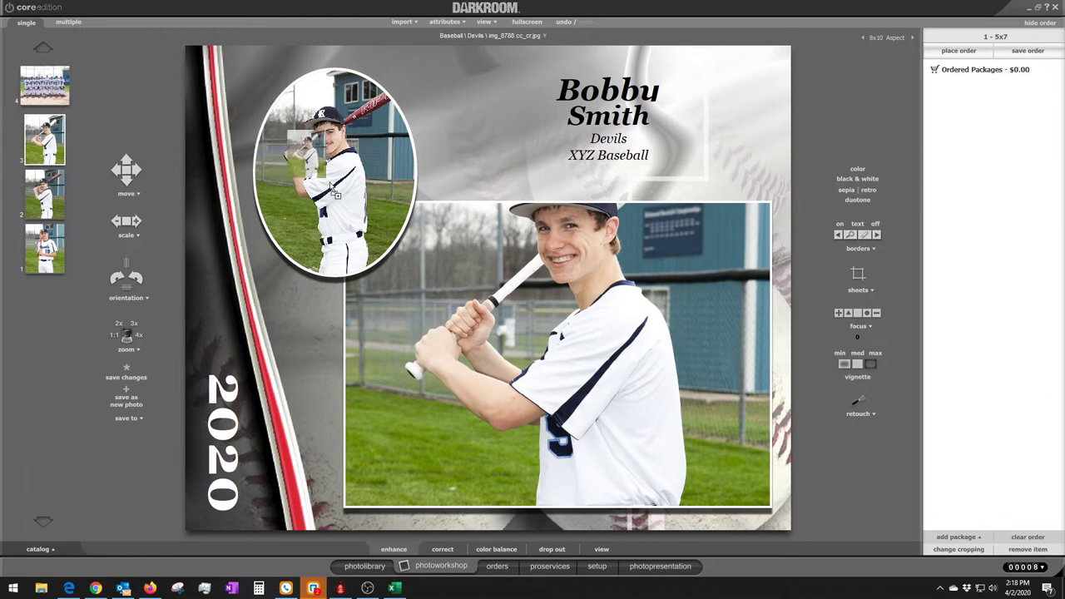
drag(45, 86, 593, 401)
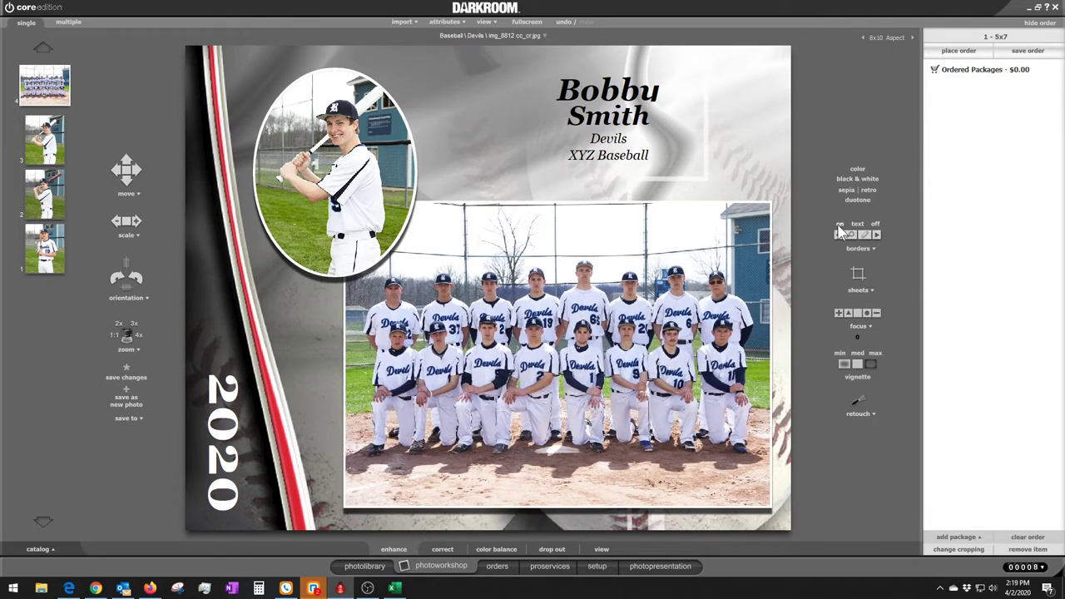
Clear all name and team values and turn the border off to show the plain player photo.
click(840, 230)
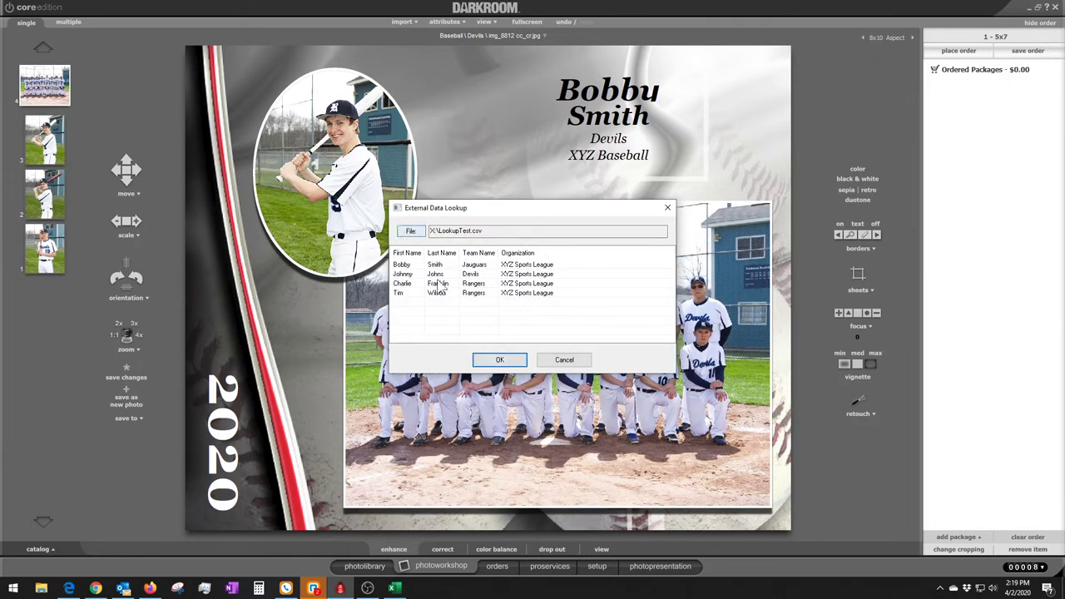
click(564, 359)
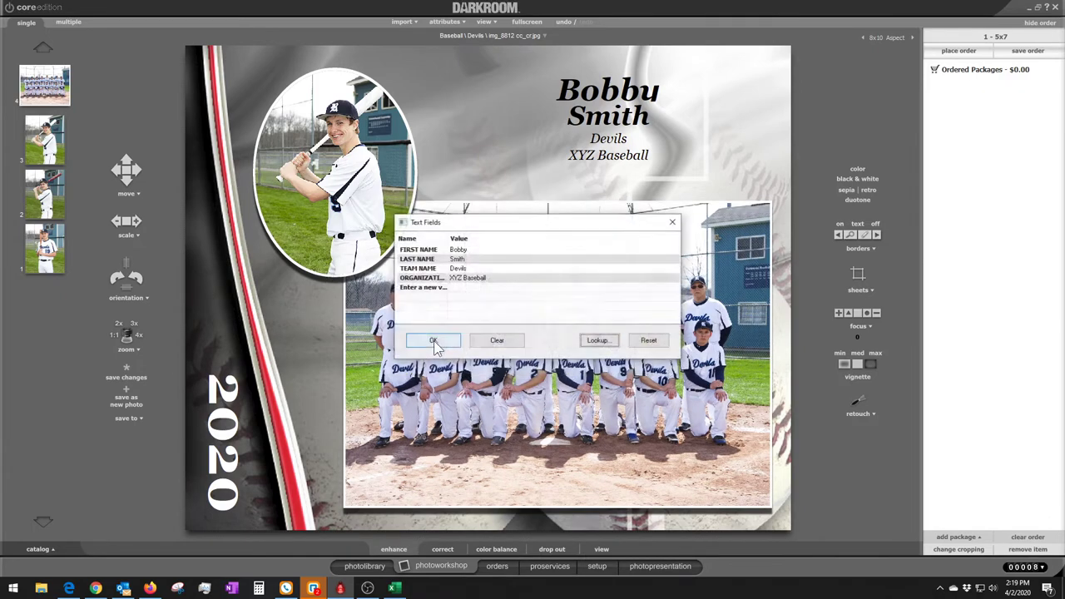
click(497, 341)
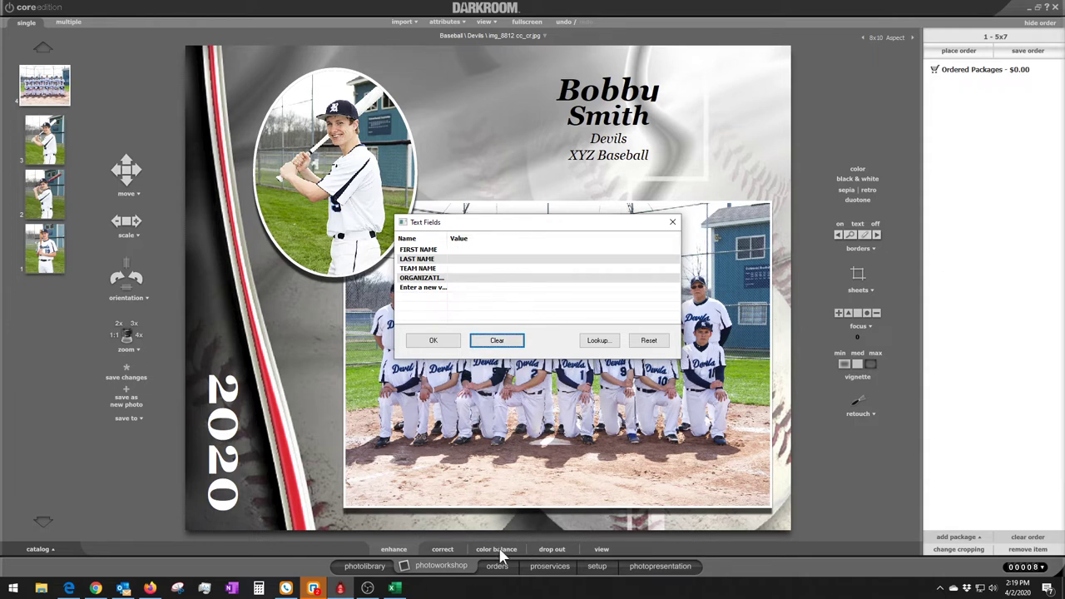
click(433, 341)
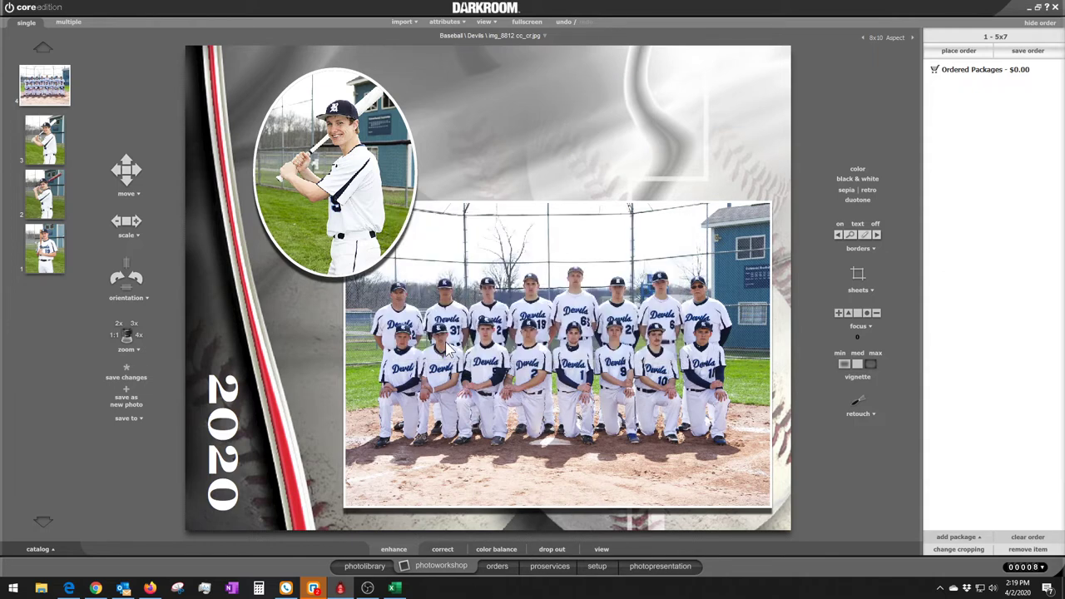
key(Down)
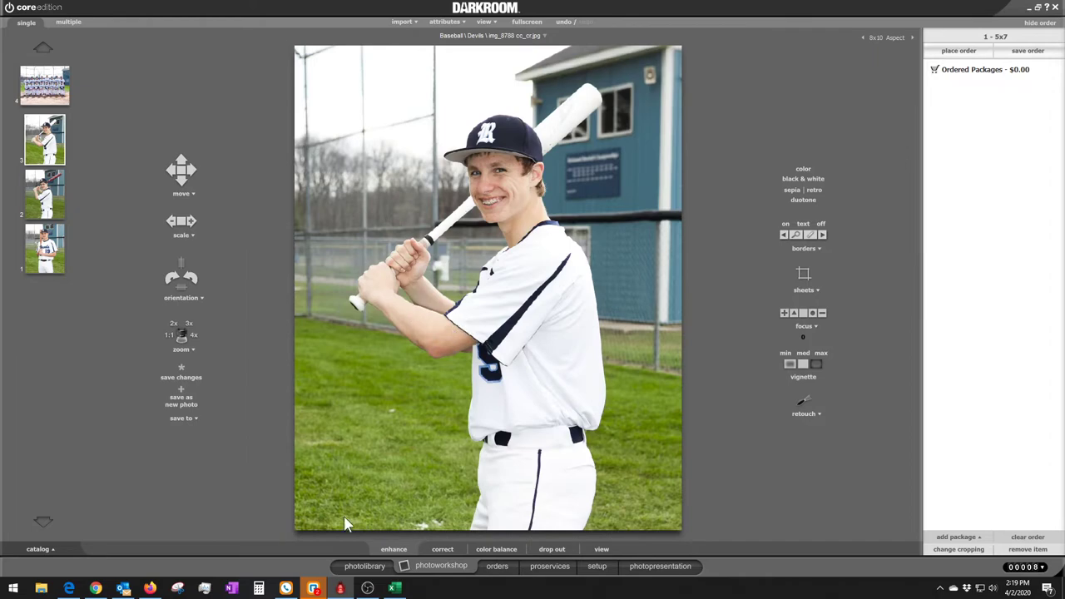
Open the team photo in the photo workshop at 3x zoom, then return to the photo library.
click(364, 566)
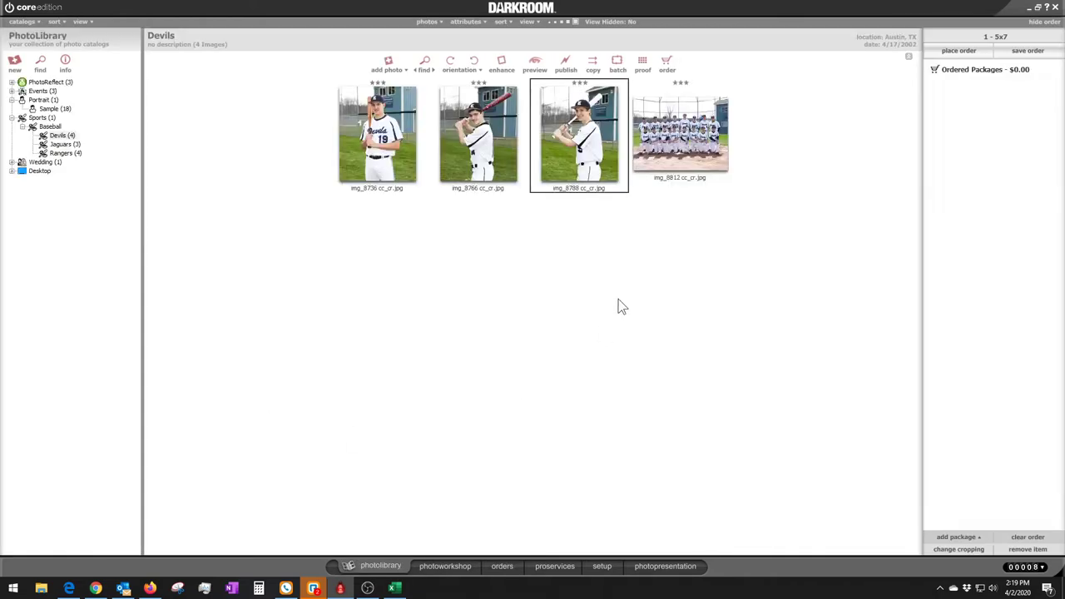
click(683, 128)
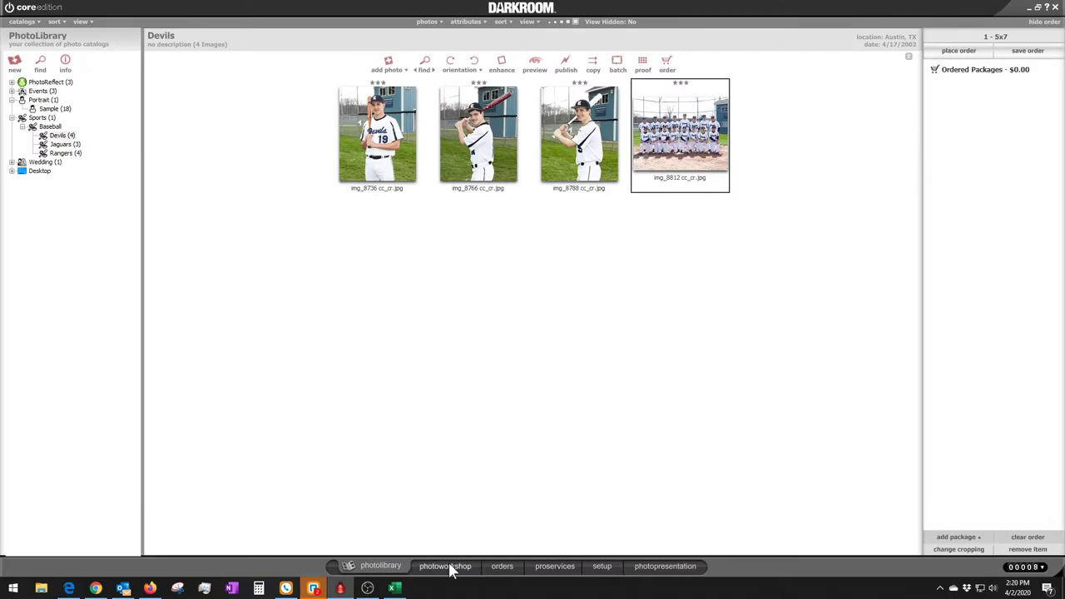
click(449, 567)
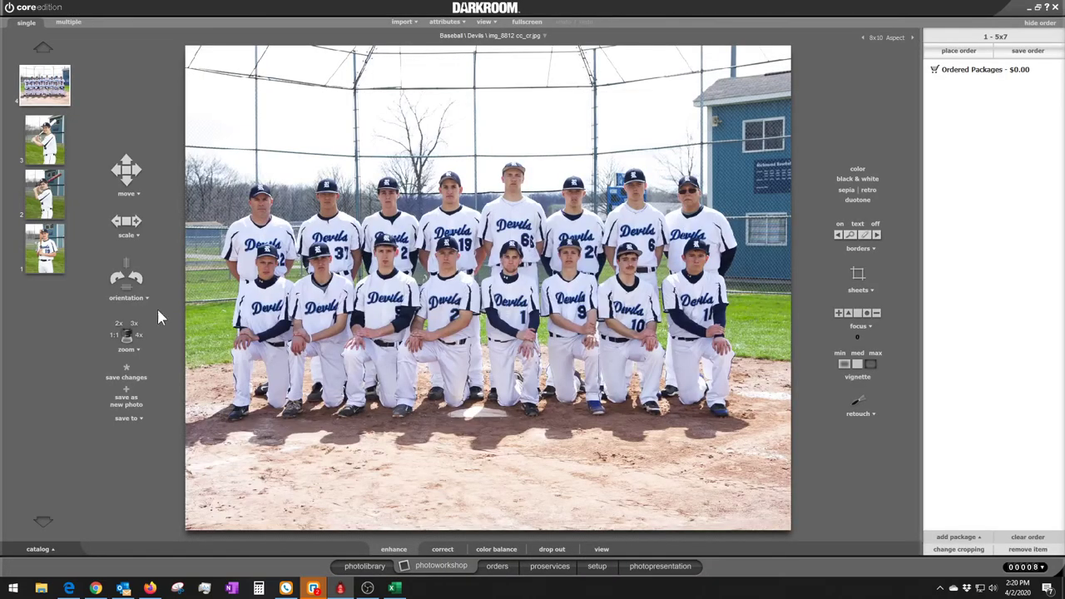
click(133, 323)
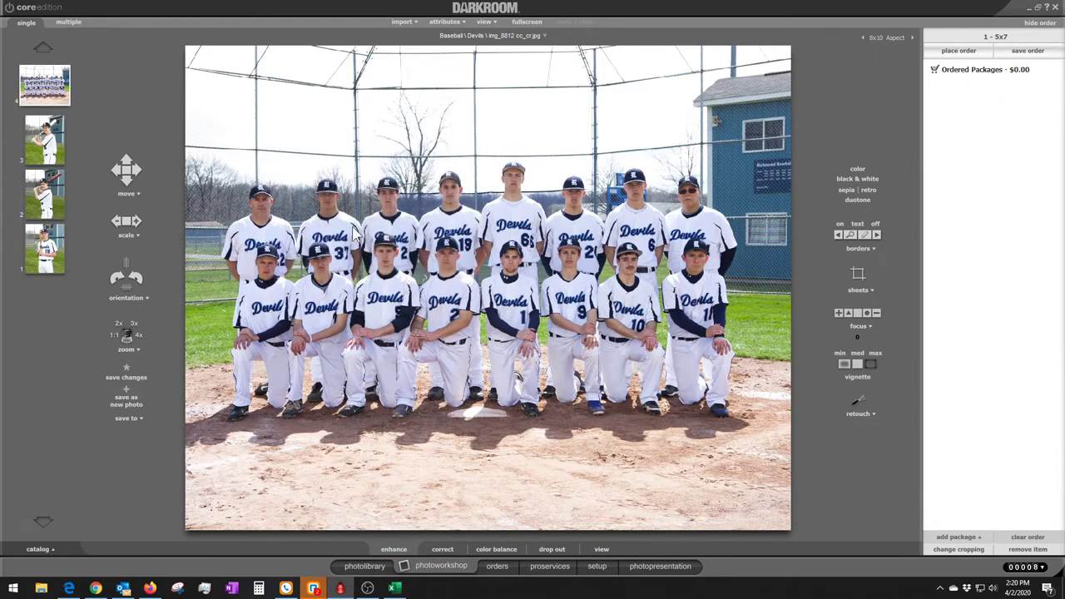
click(365, 566)
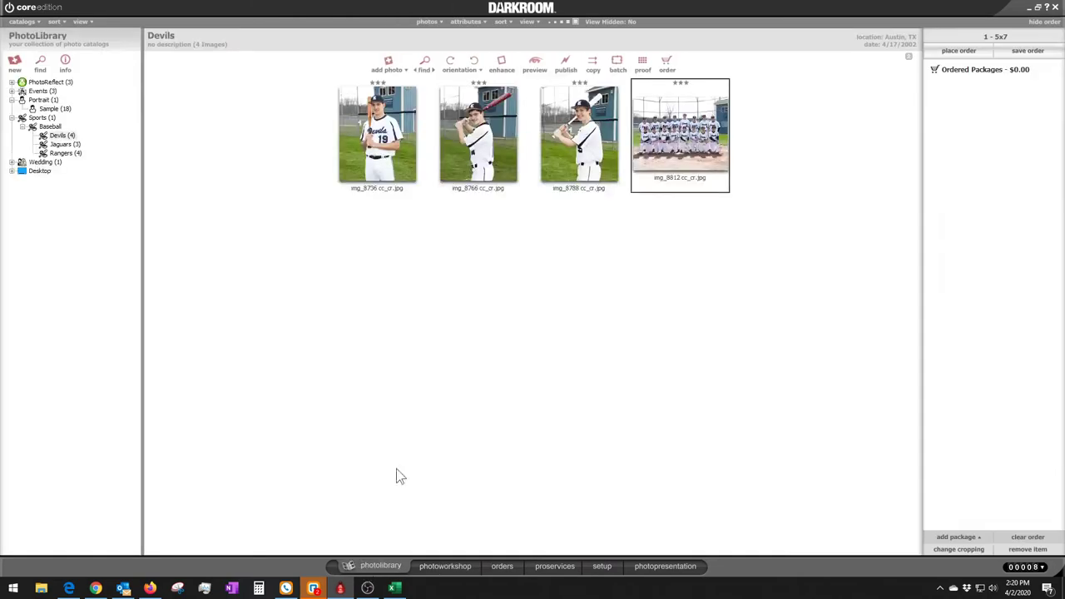
Inspect the current team photo's Photo Data properties, cancelling Add Data without adding anything.
right_click(681, 138)
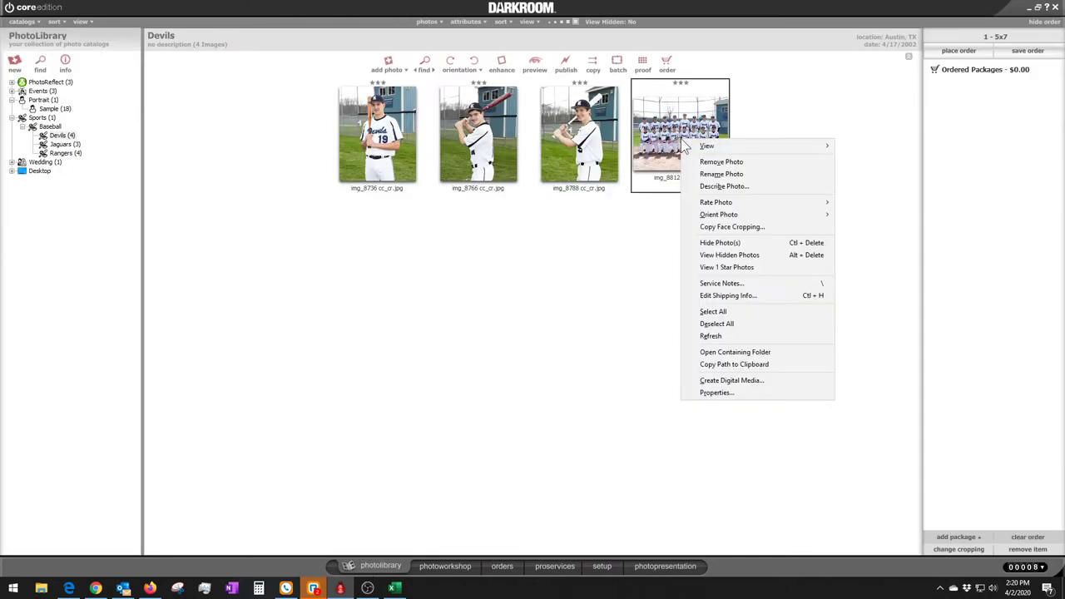
right_click(670, 117)
right_click(671, 117)
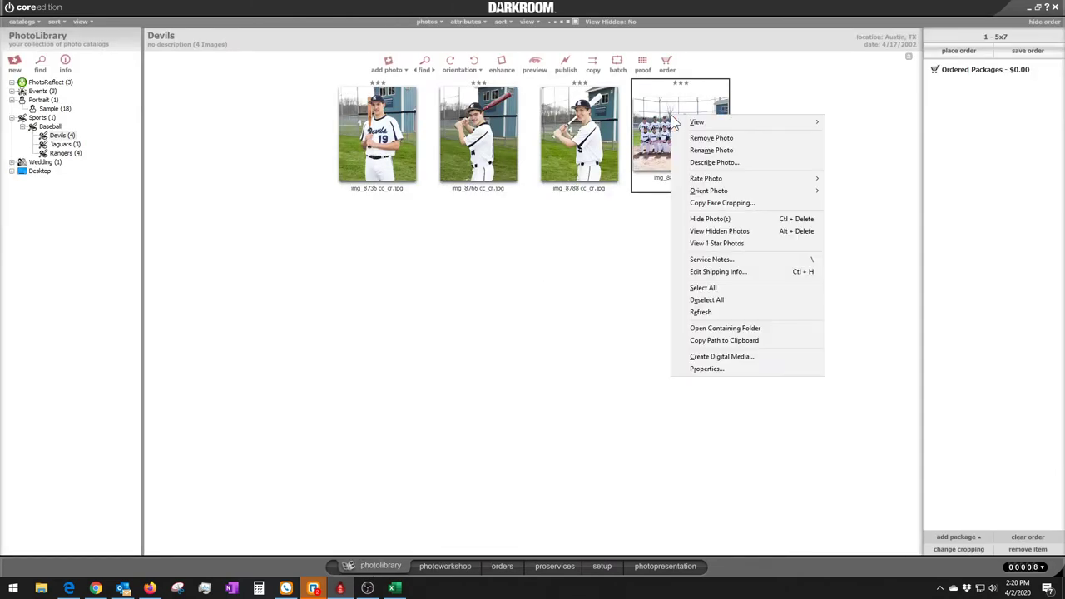
click(709, 370)
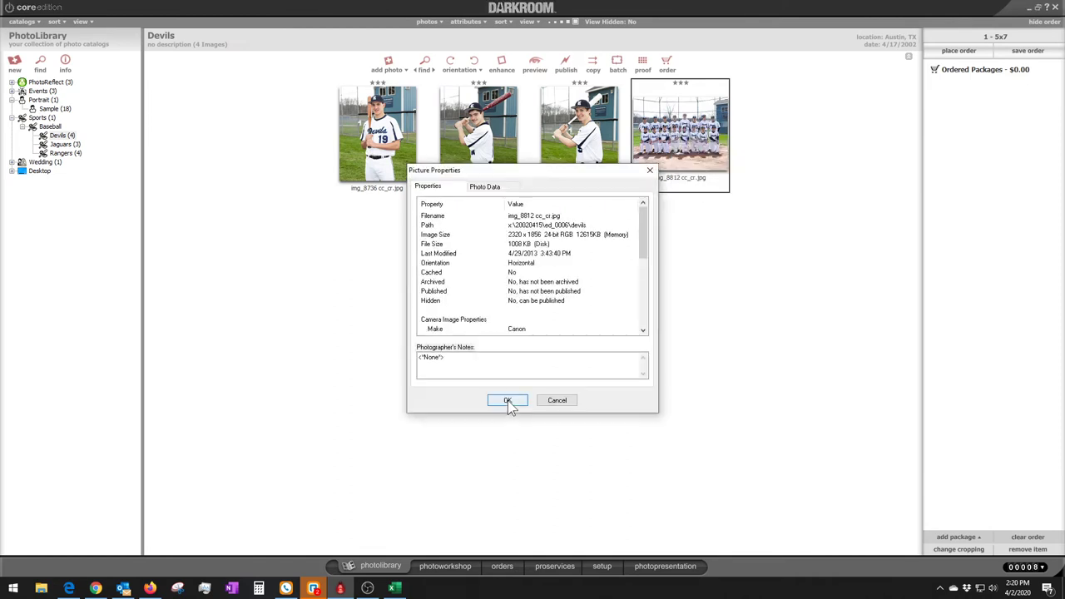
click(489, 189)
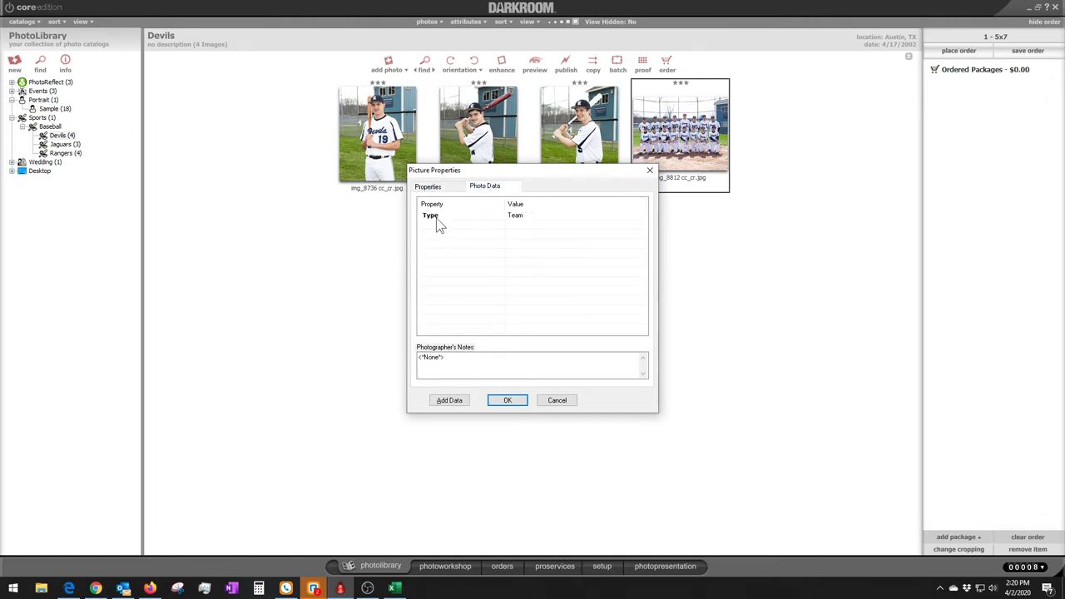
click(450, 401)
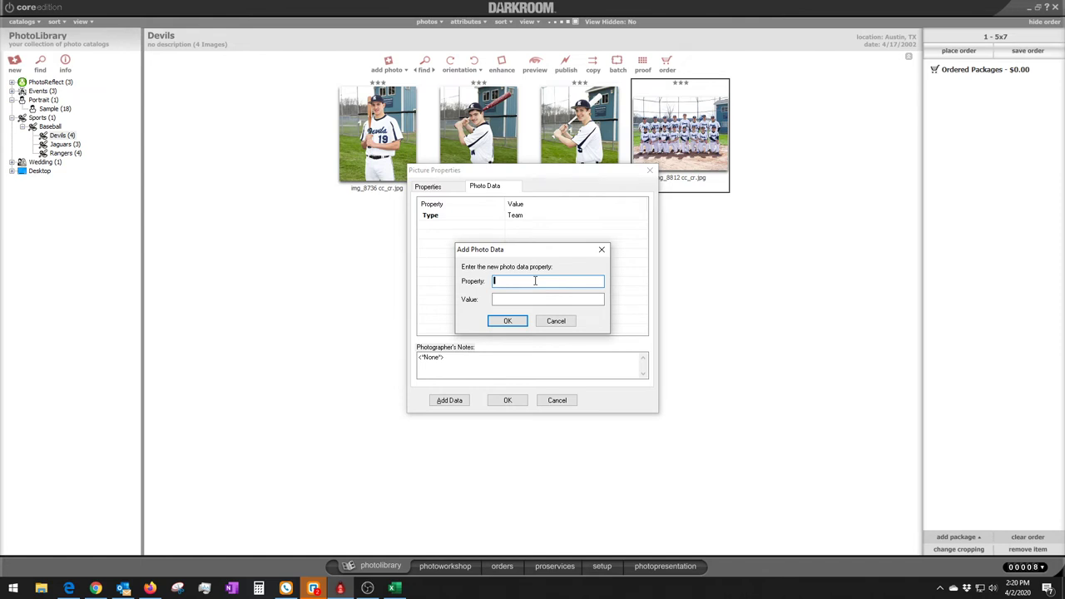
click(518, 298)
click(558, 321)
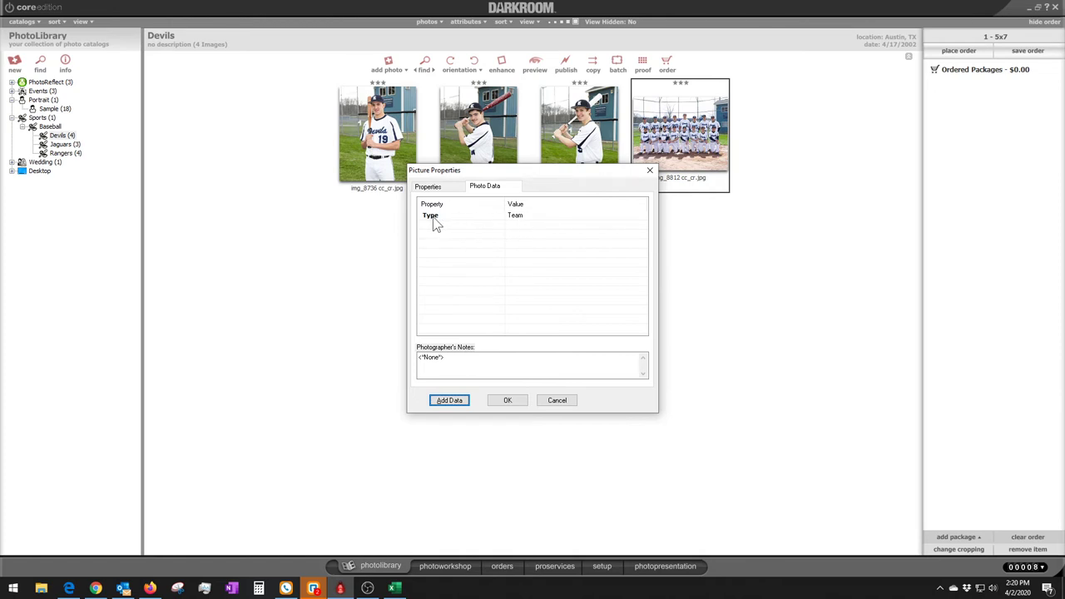
click(517, 400)
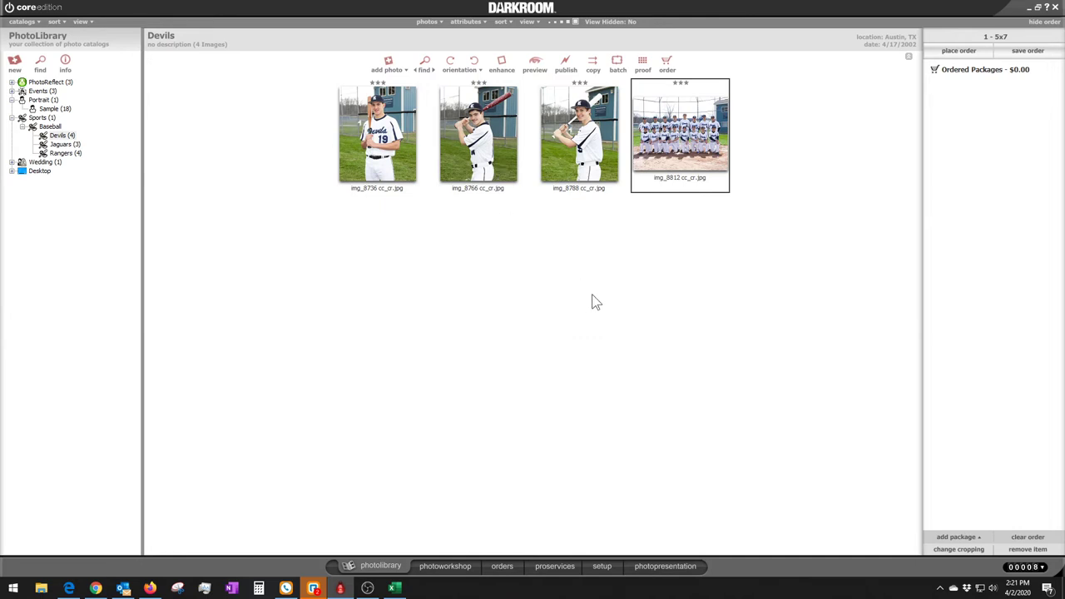
In the Jaguars catalog, confirm the team photo's Photo Data shows Type = Team.
click(78, 147)
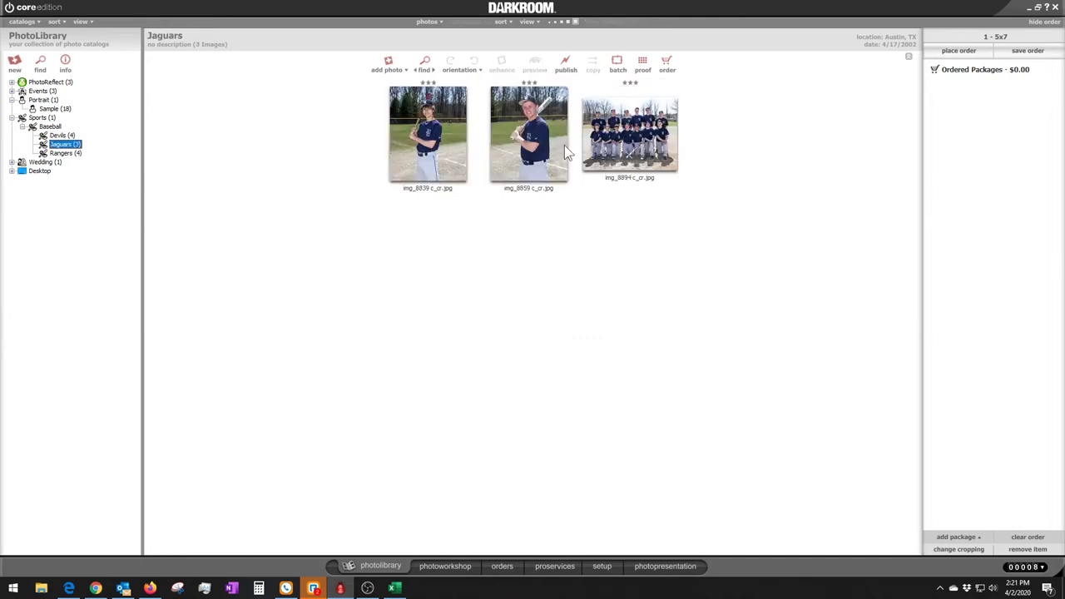
click(614, 149)
right_click(613, 150)
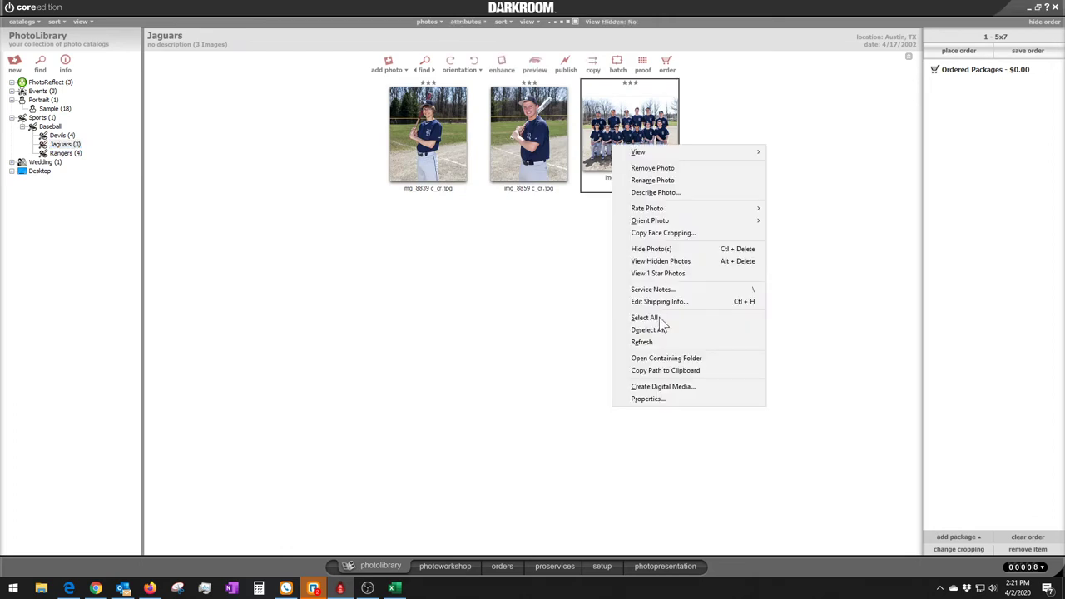
click(656, 398)
click(489, 187)
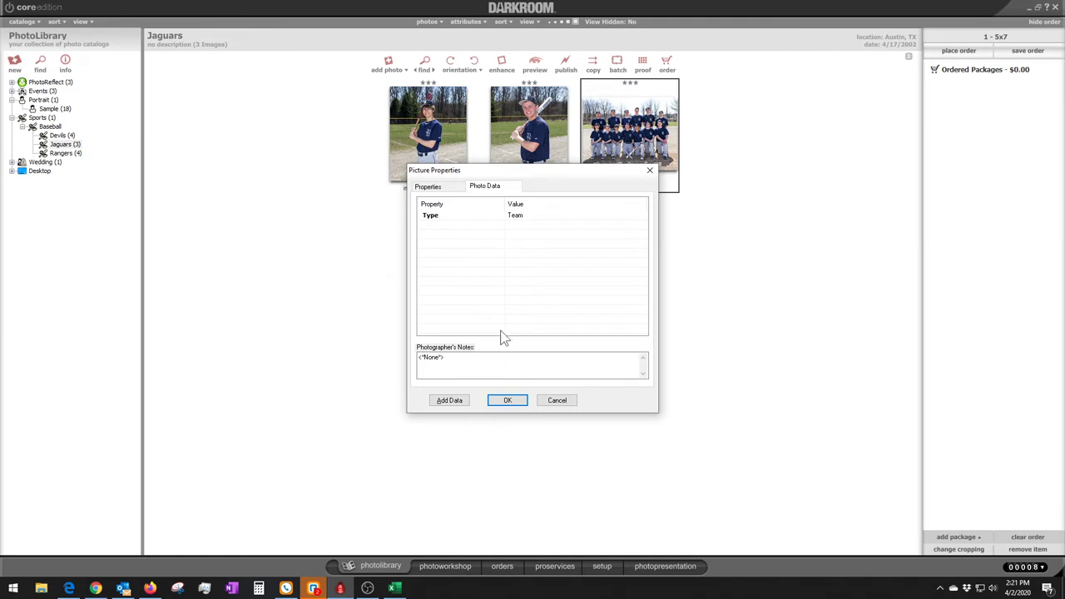
click(508, 401)
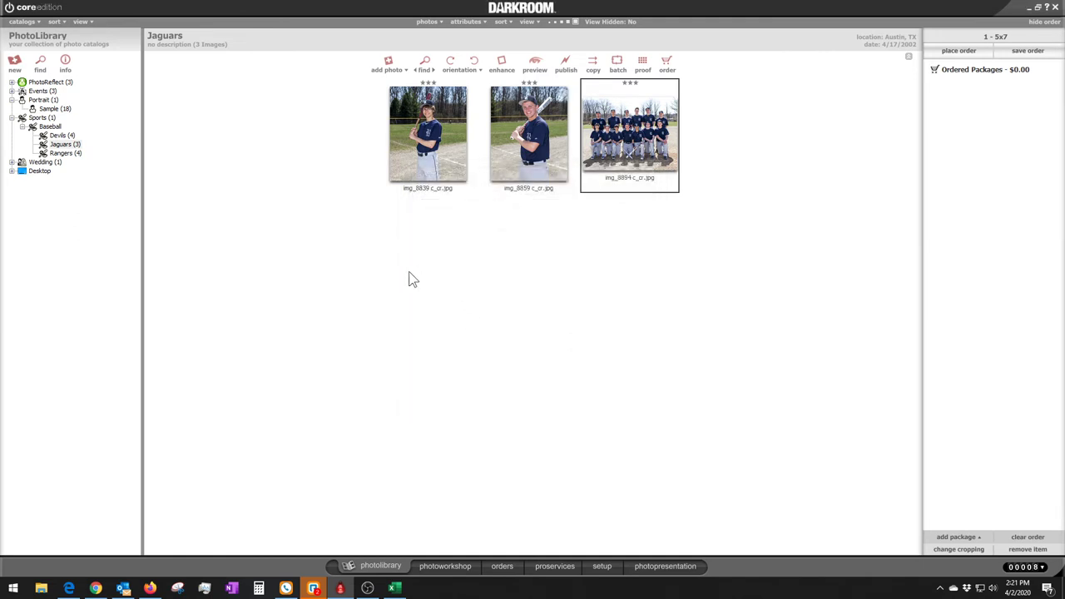
click(601, 566)
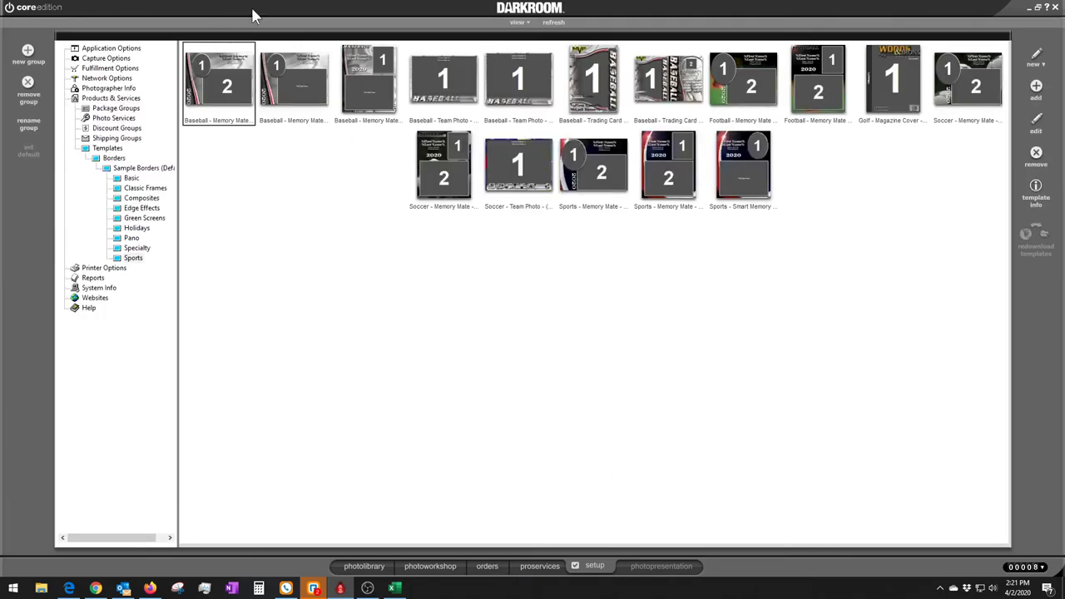
double_click(218, 83)
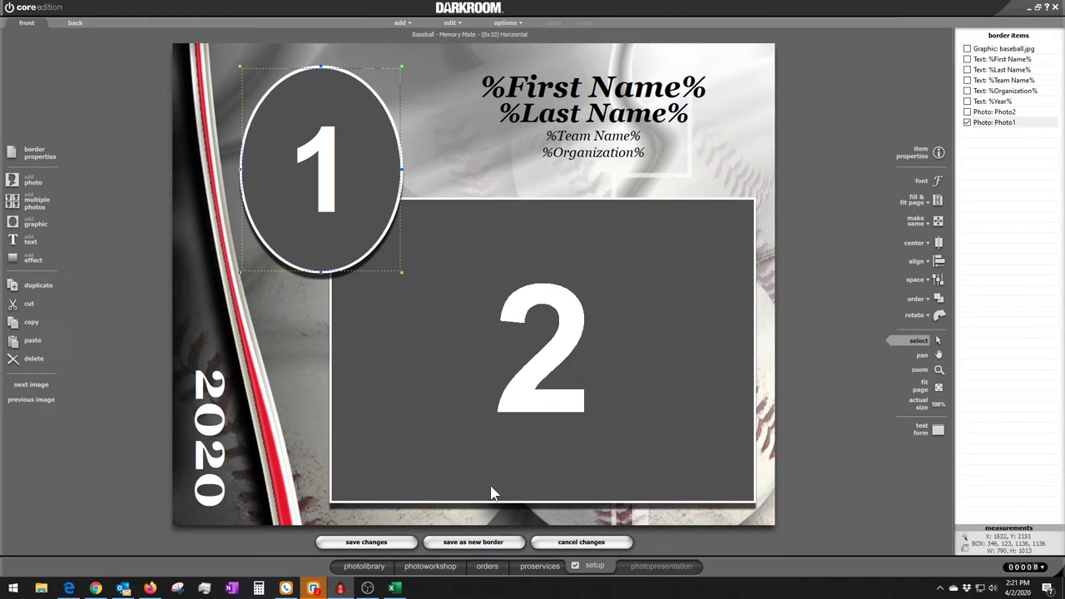
click(568, 543)
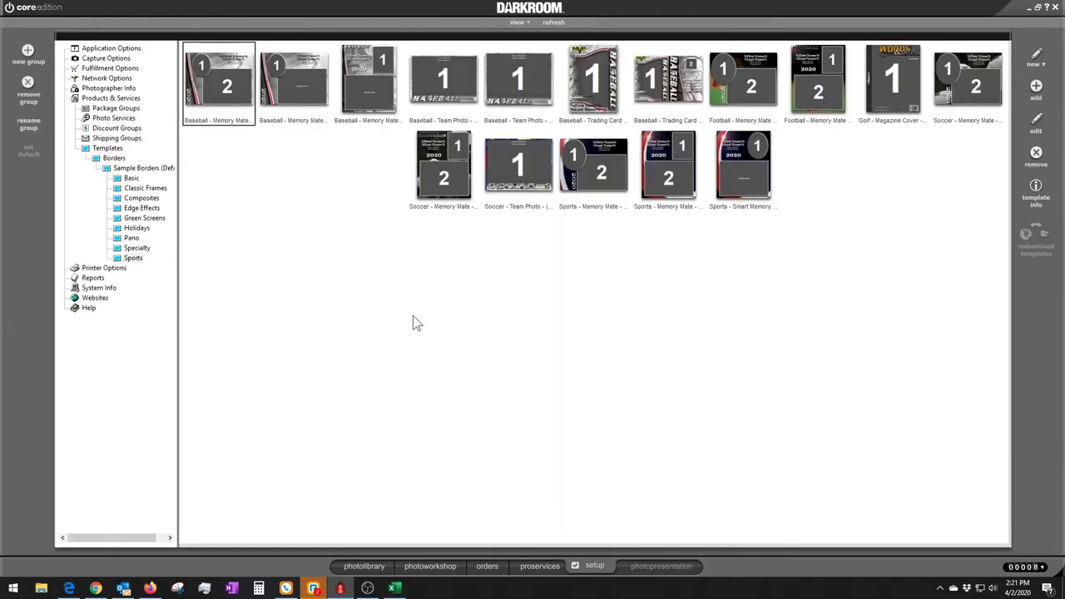
click(297, 81)
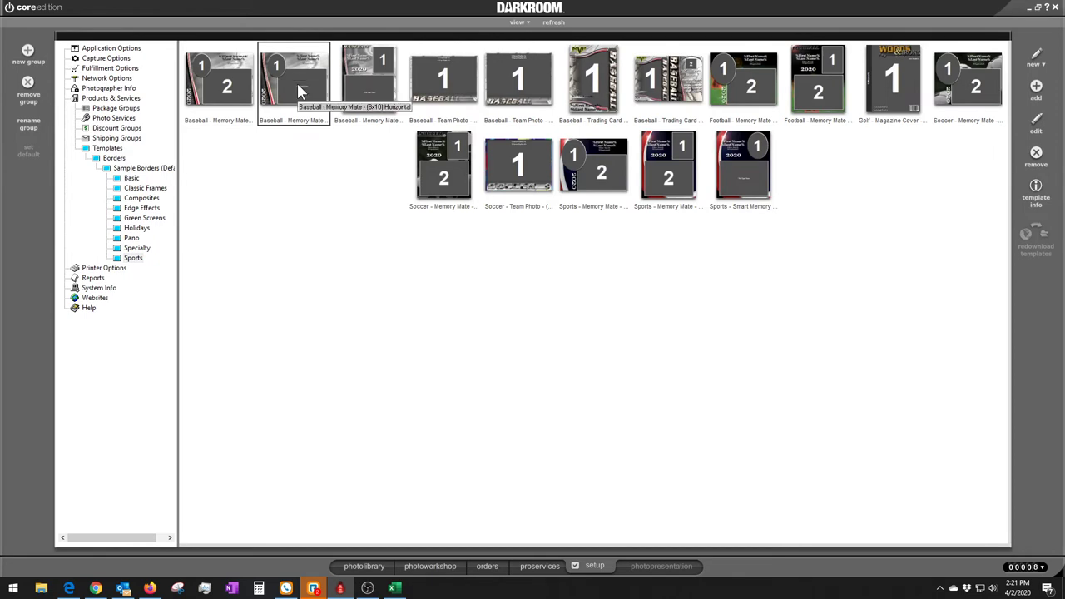
double_click(298, 90)
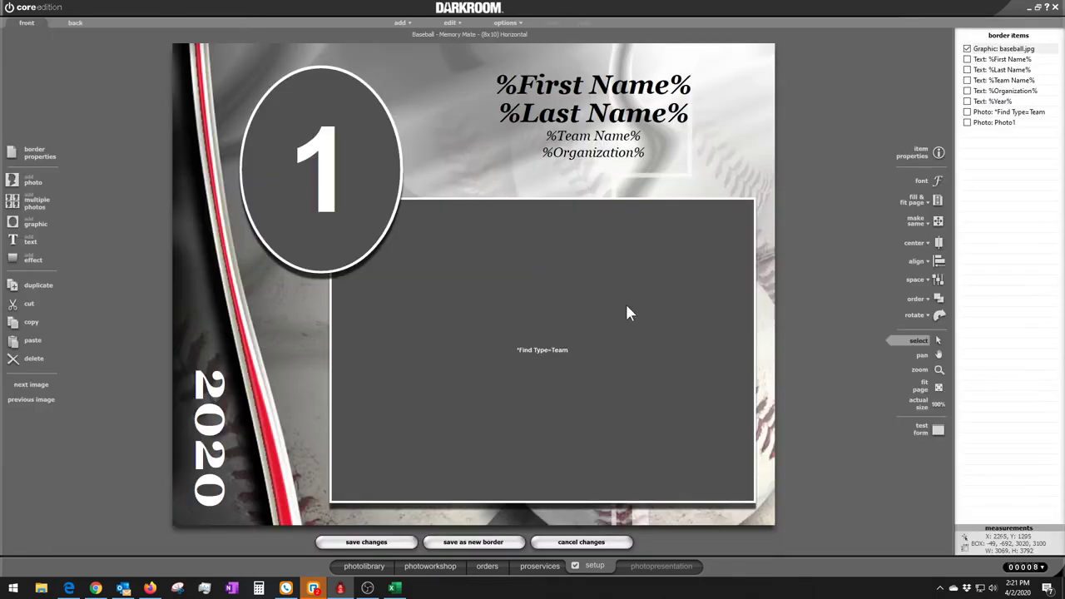
double_click(542, 349)
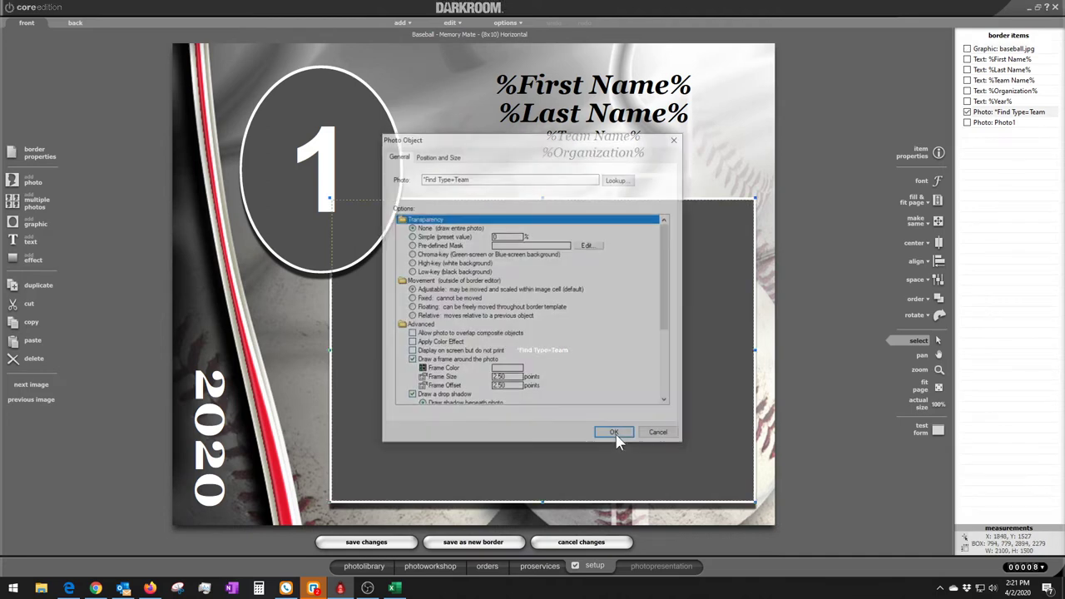
click(473, 177)
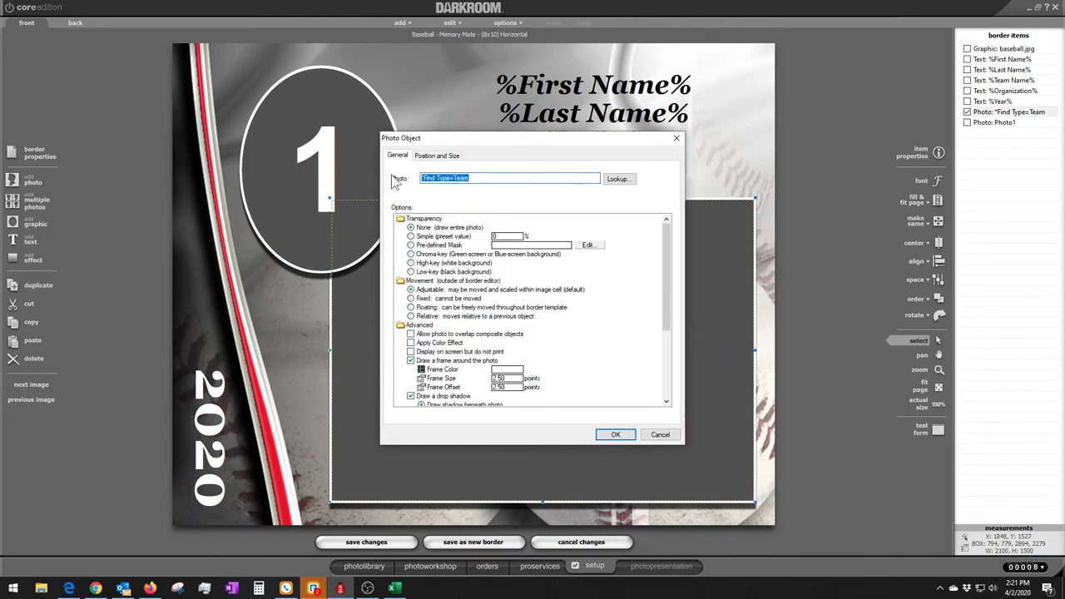
key(Delete)
text(82)
key(BackSpace)
key(BackSpace)
text(*2)
key(BackSpace)
key(BackSpace)
text(*Photo2)
click(614, 435)
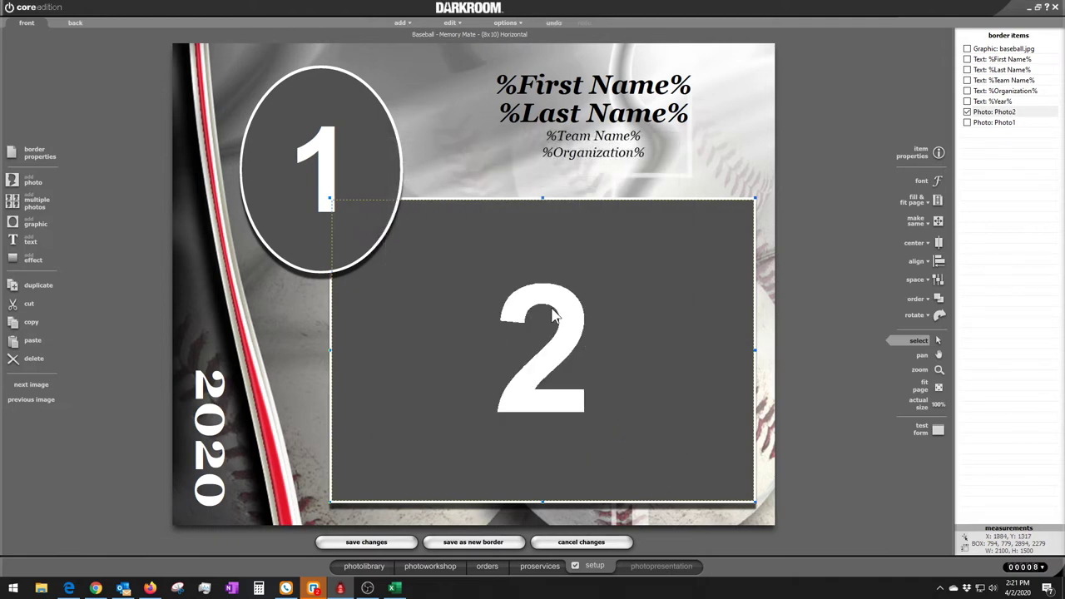
double_click(553, 315)
click(452, 178)
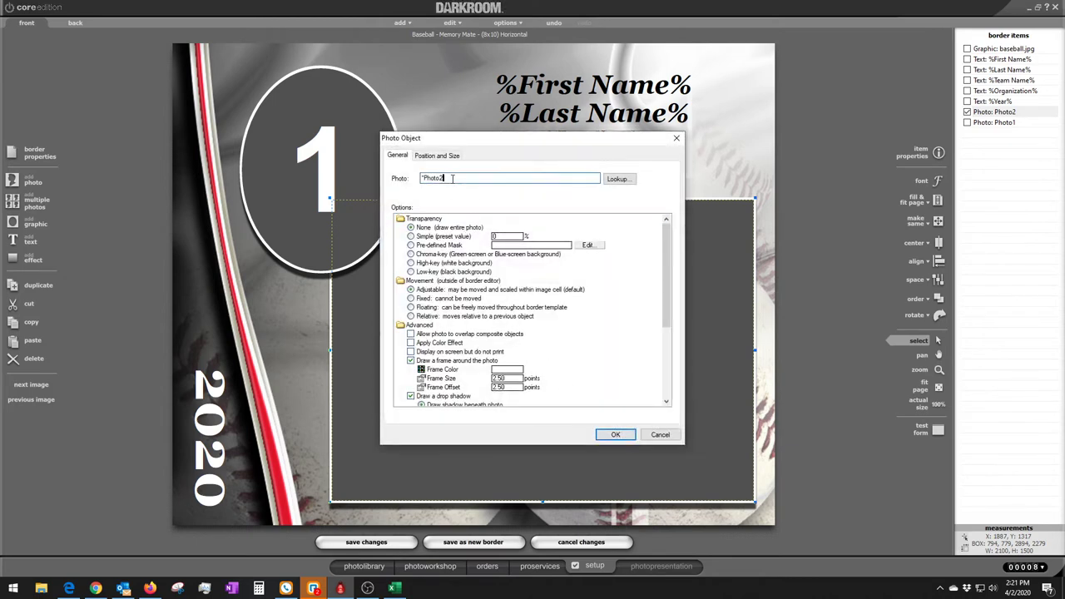
key(BackSpace)
key(BackSpace)
key(BackSpace)
key(BackSpace)
key(BackSpace)
key(BackSpace)
key(BackSpace)
text(*Find Type-Team)
click(617, 435)
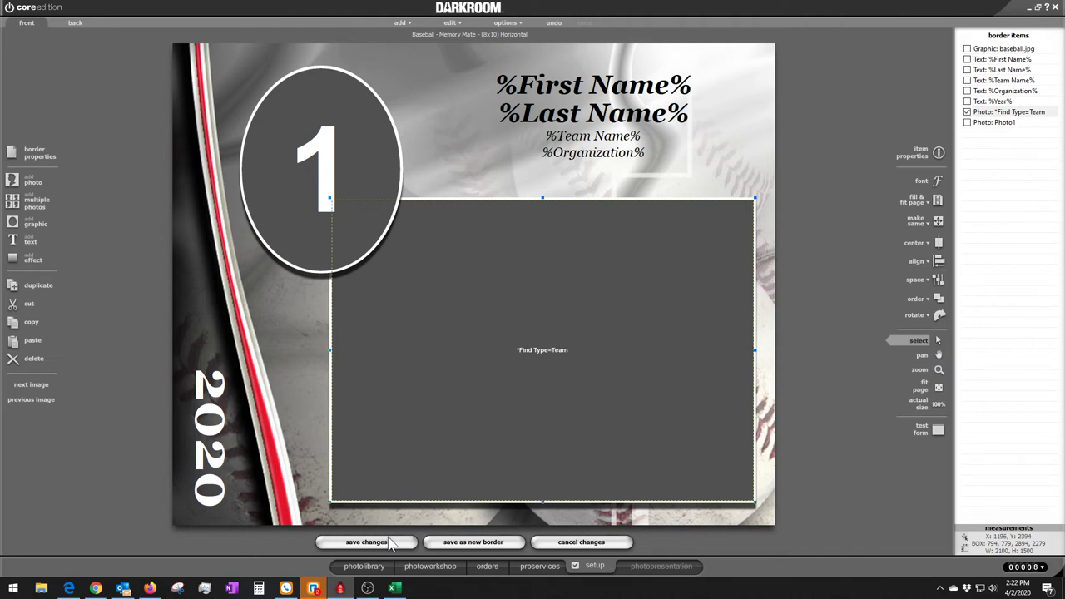
click(577, 546)
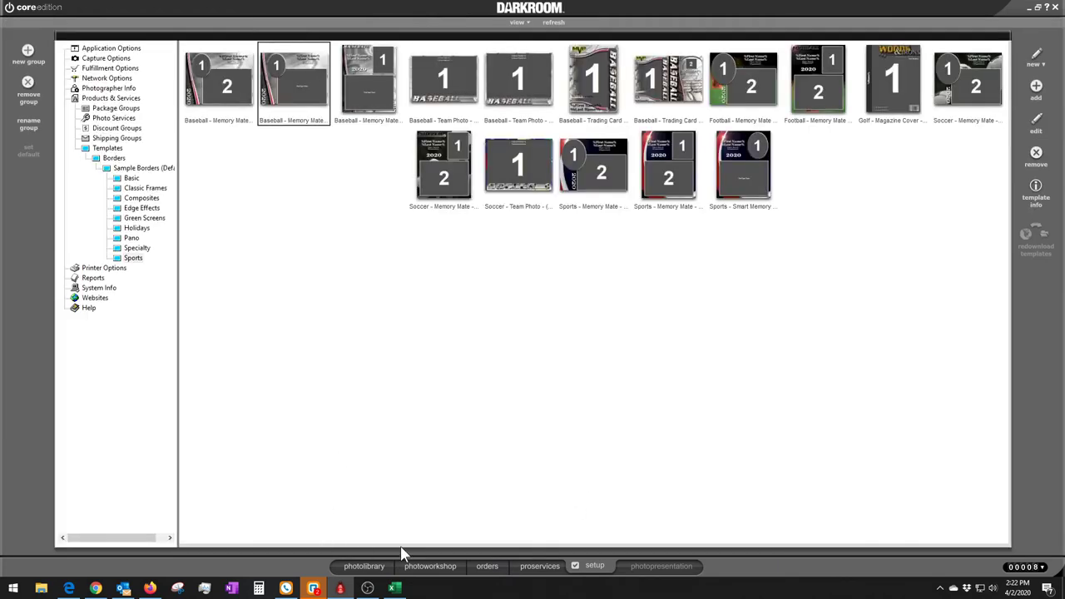
Show the second Jaguars player's portrait in the photo workshop.
click(372, 567)
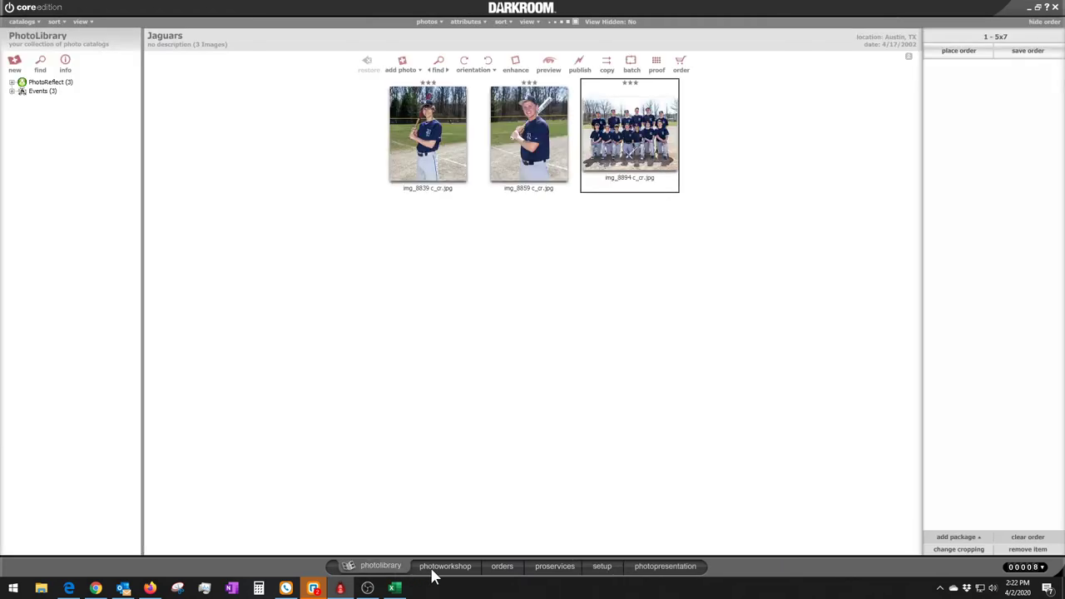
click(441, 567)
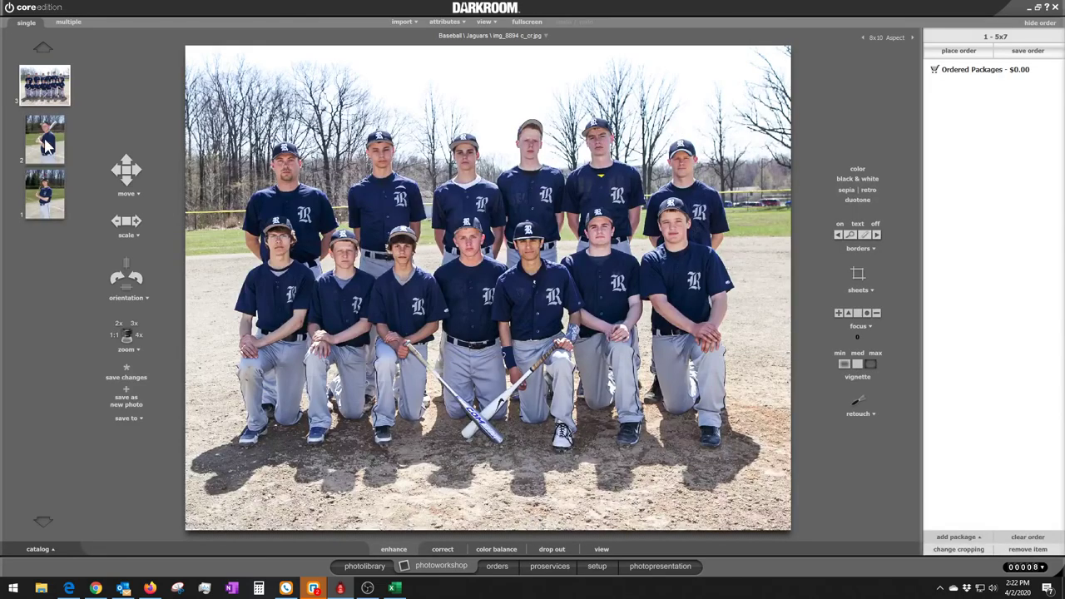
click(48, 146)
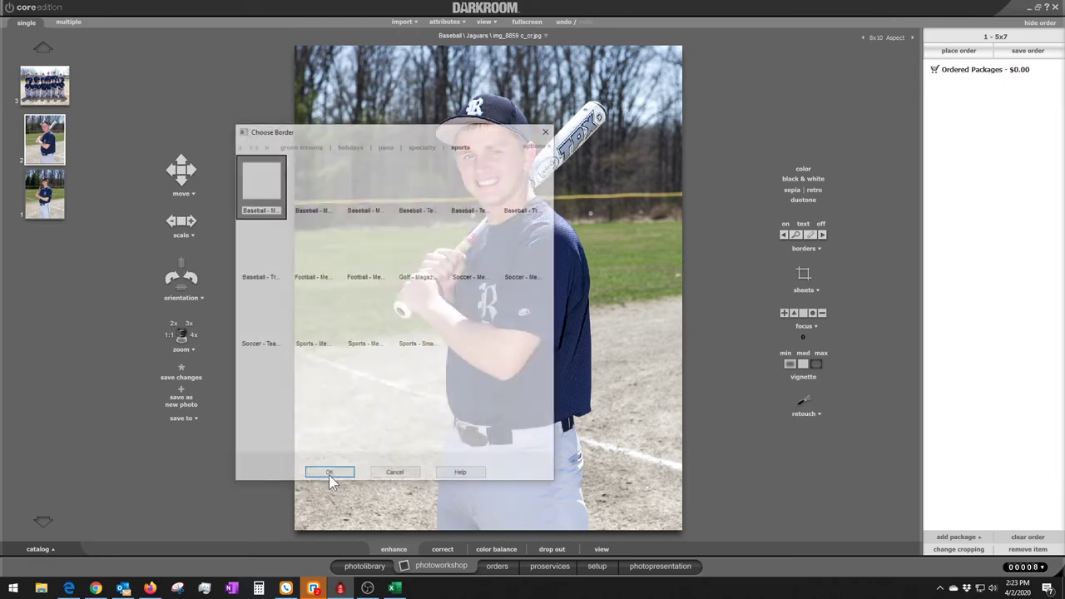
Apply the second Baseball Memory Mate border and load LookupTest.csv as the lookup data.
click(321, 189)
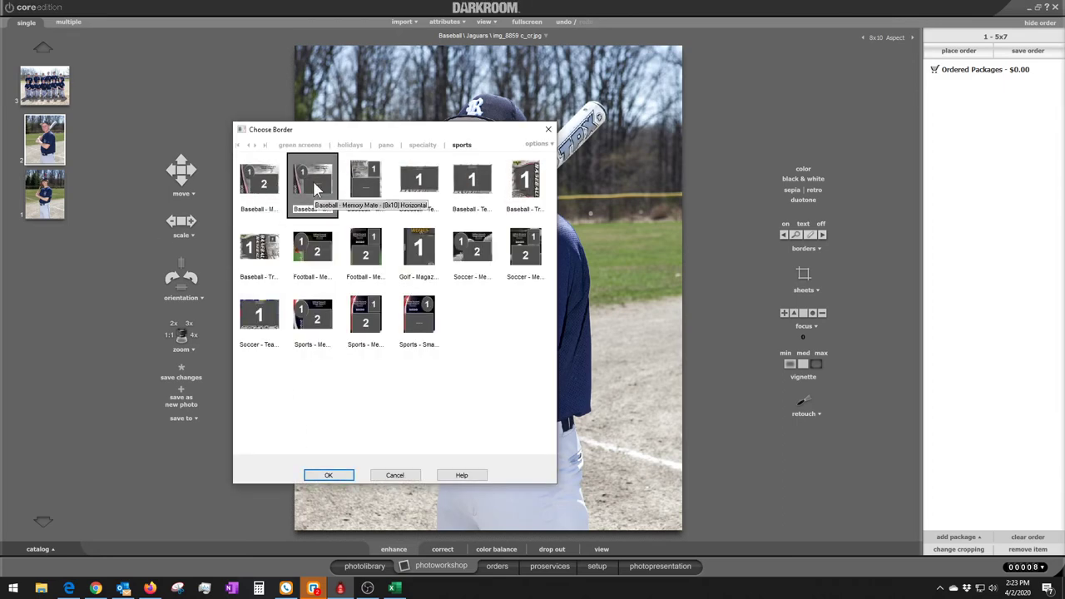
click(324, 478)
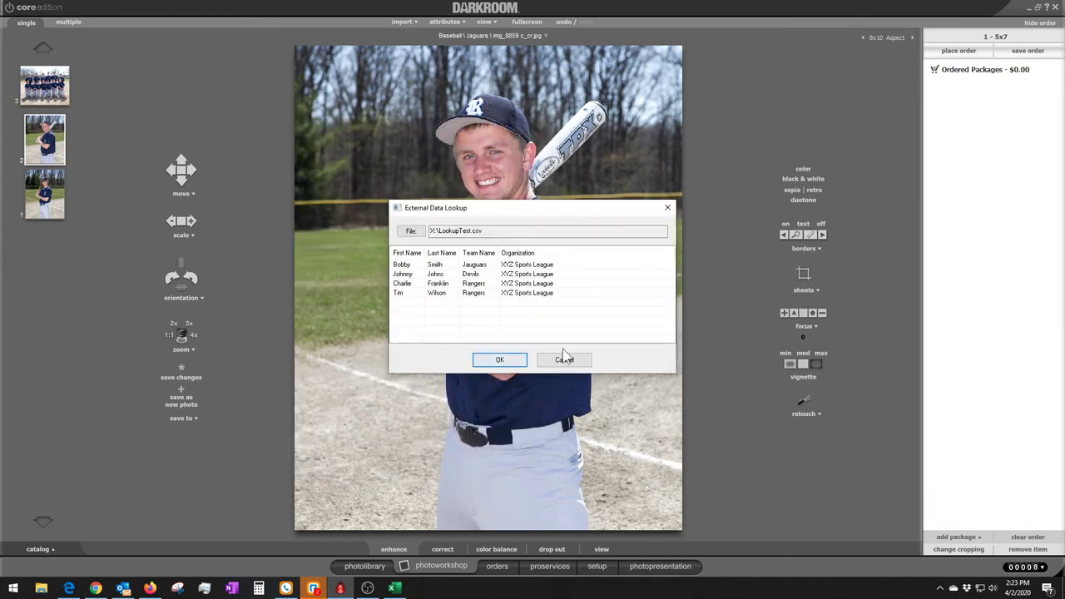
click(410, 232)
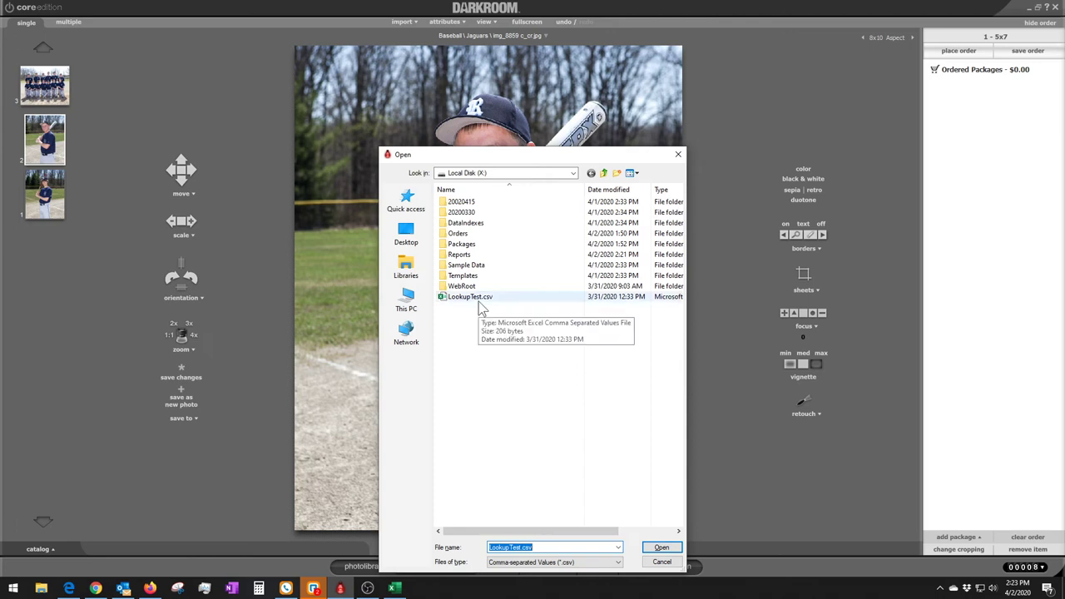
click(479, 300)
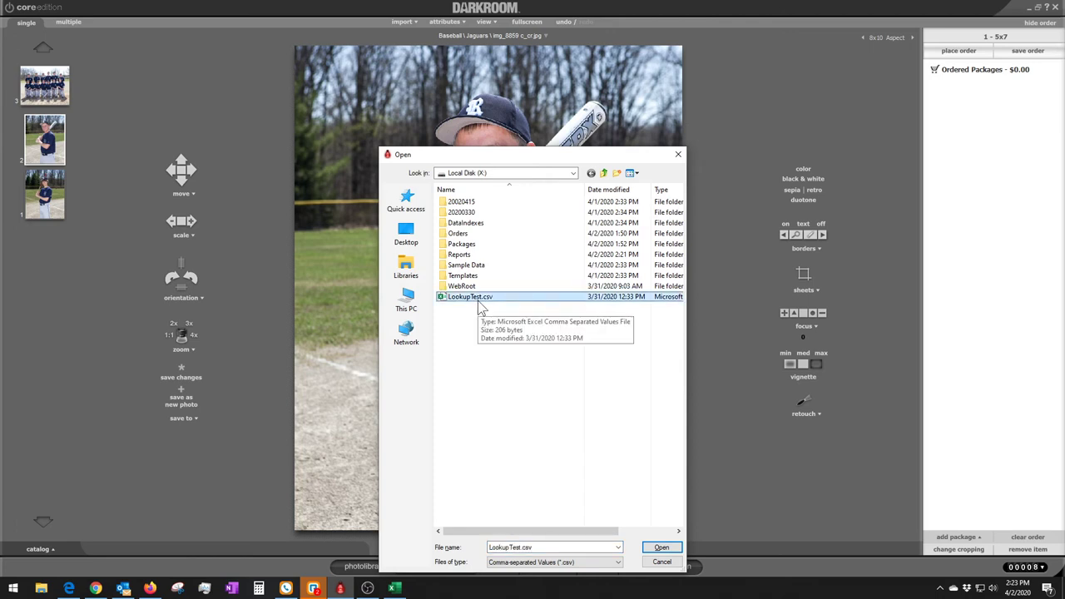
click(661, 547)
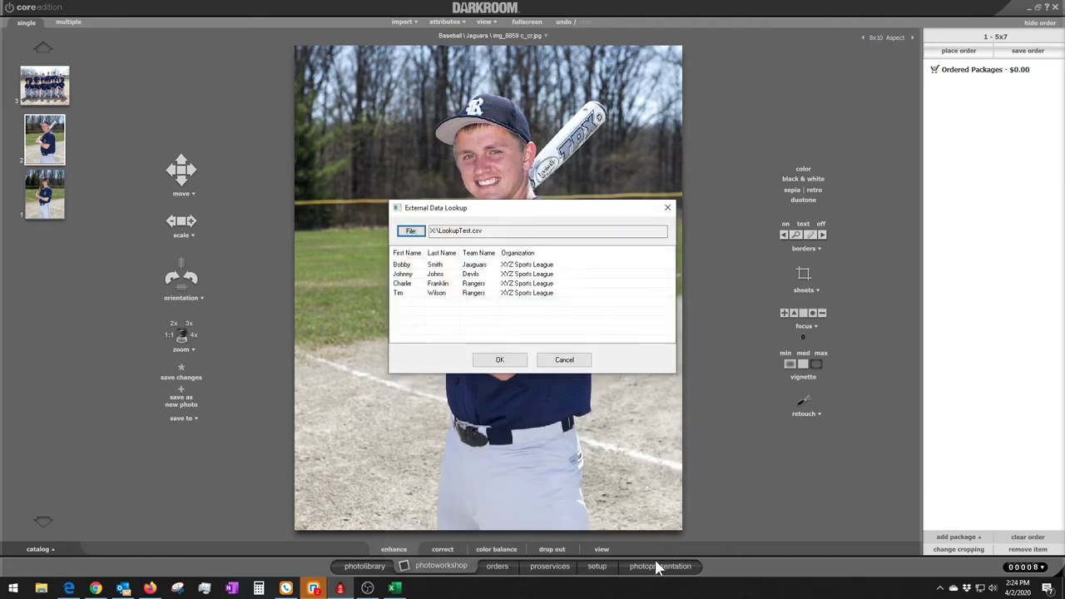
click(395, 588)
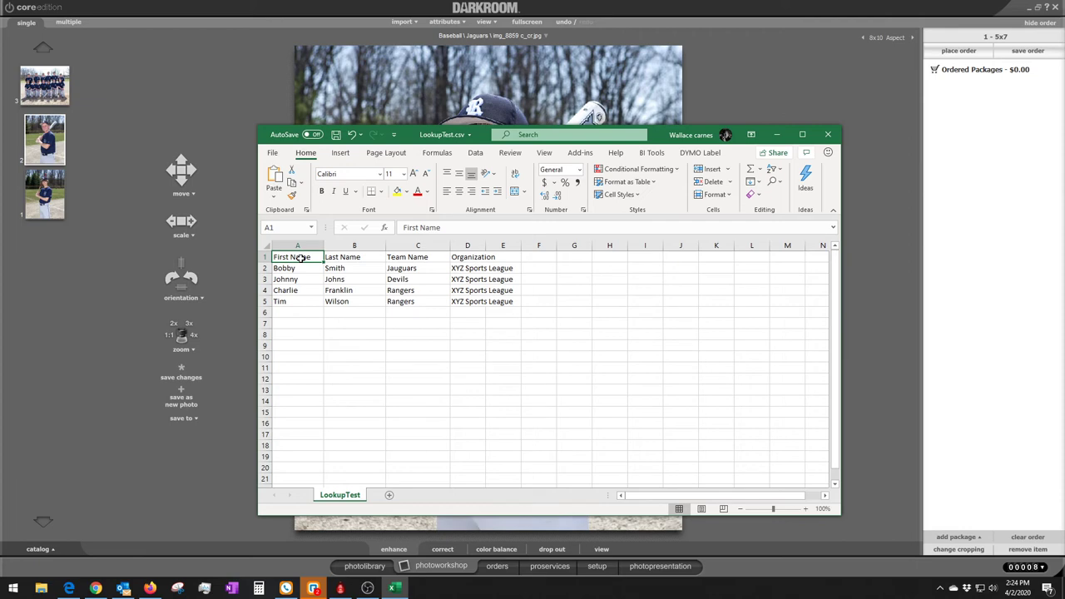
Review the player names in cells A2–A4, then close Excel with Don't Save.
click(283, 269)
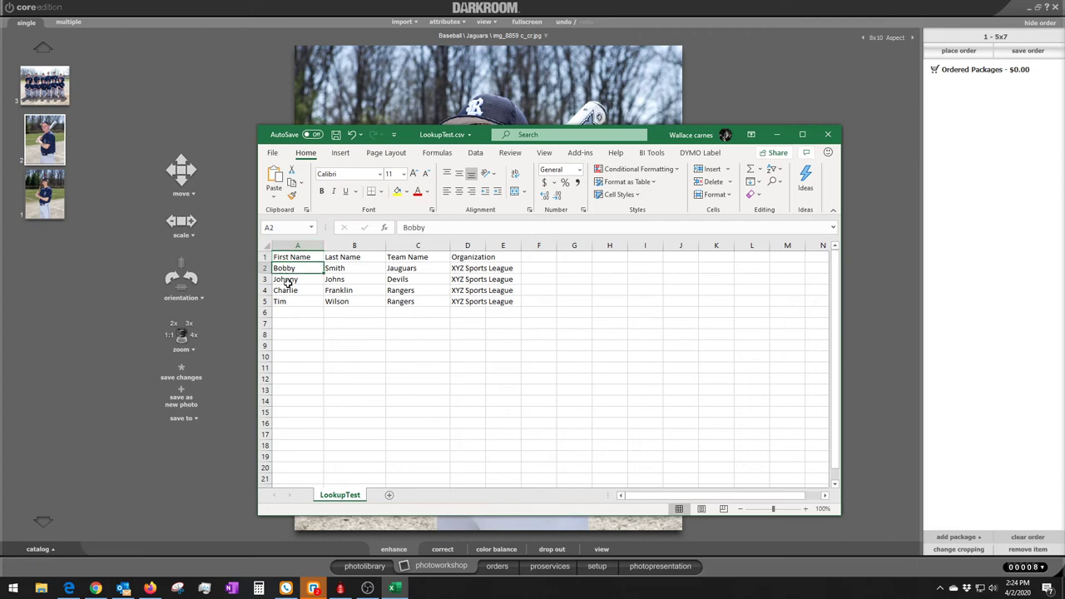
click(286, 281)
click(288, 291)
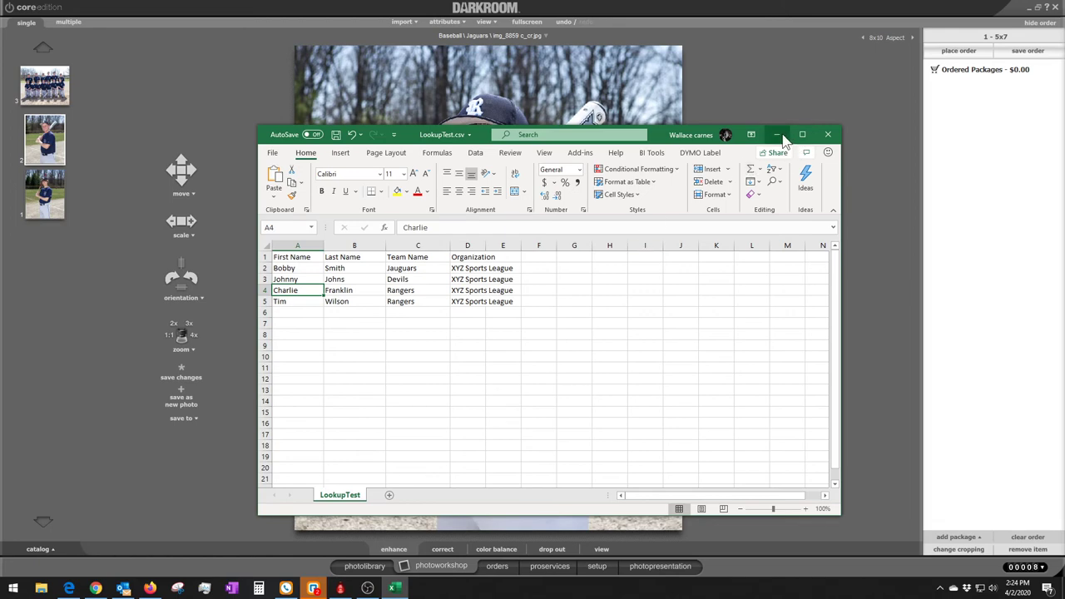
click(827, 134)
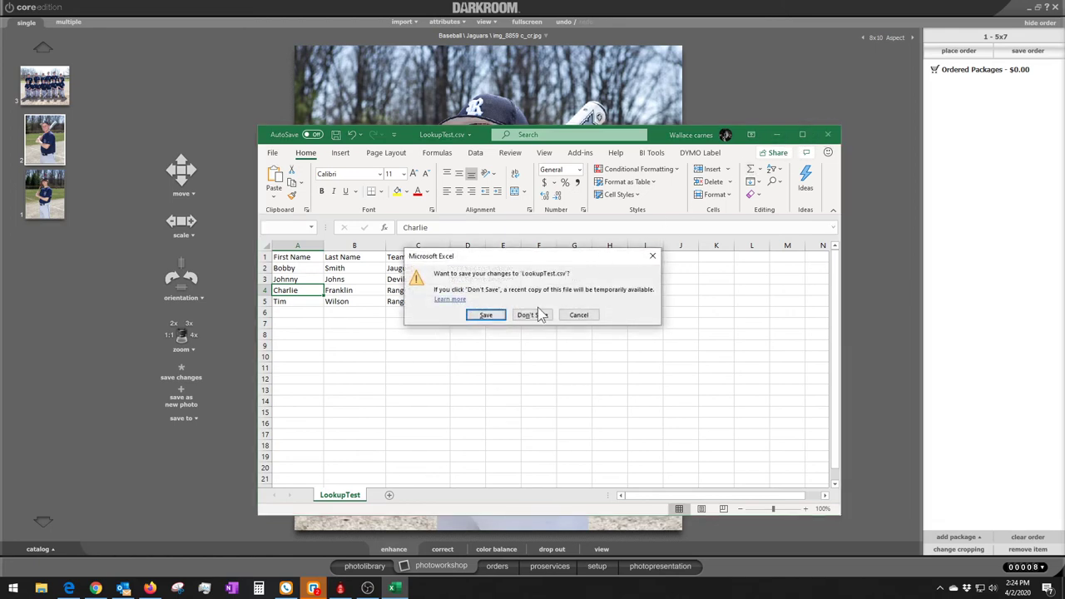
click(525, 317)
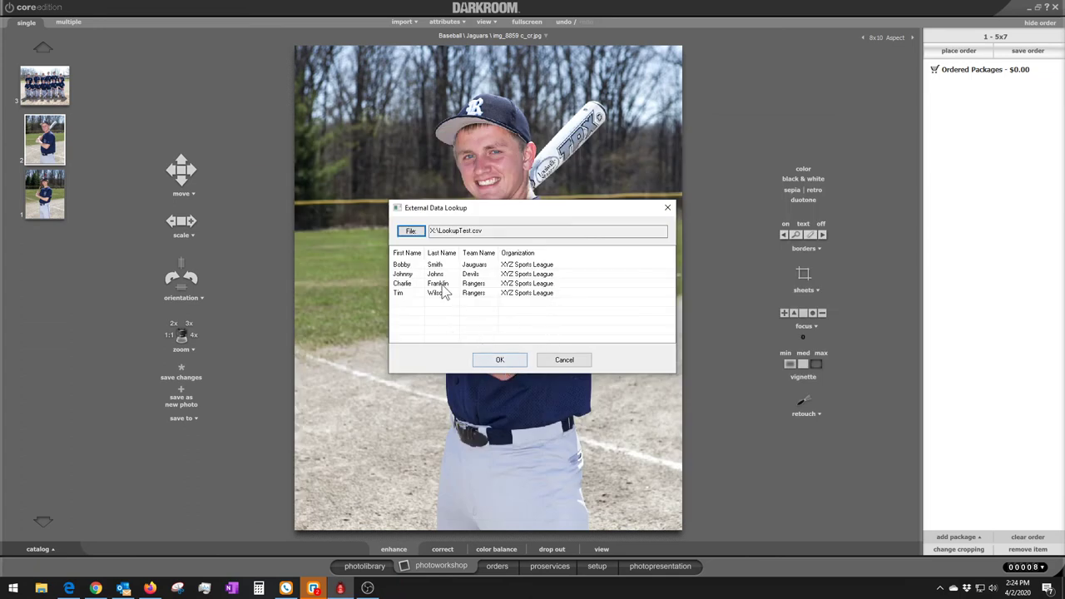
Fill the template text from the Devils player's lookup row and place the third player photo.
click(563, 360)
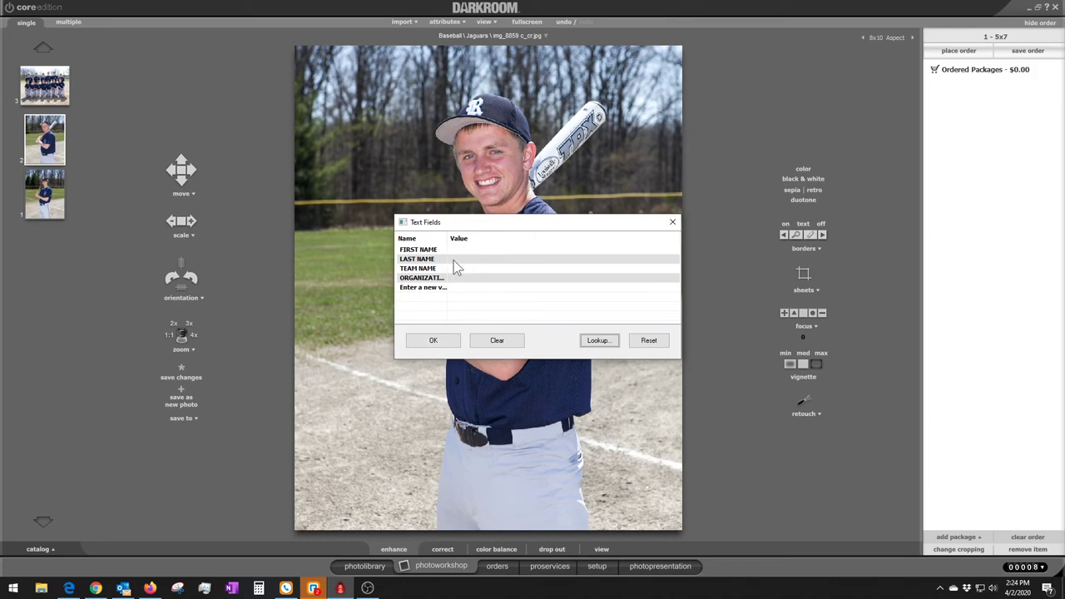
click(603, 342)
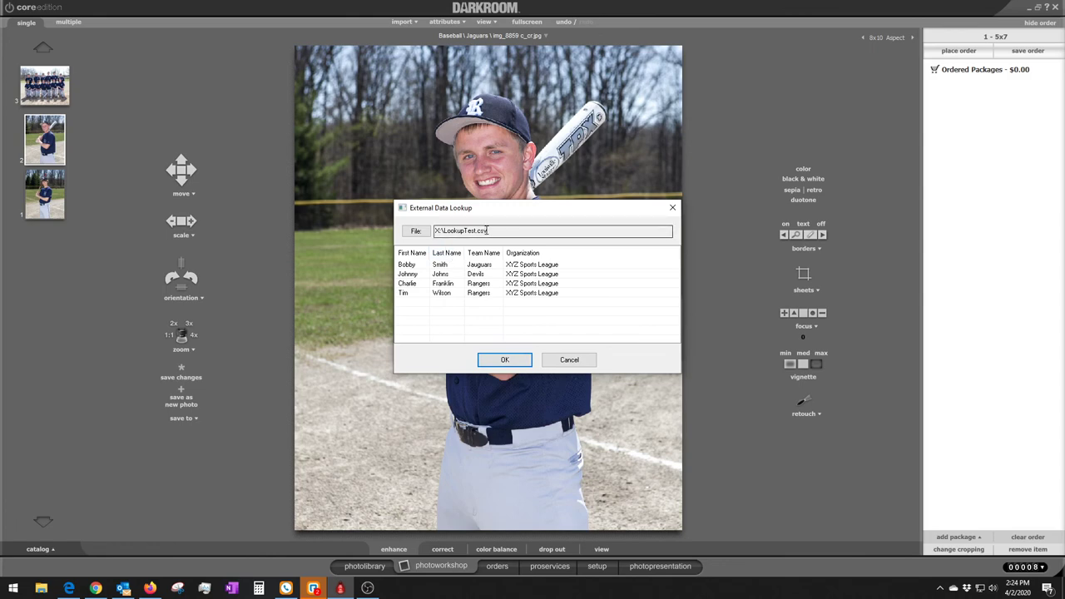
click(408, 275)
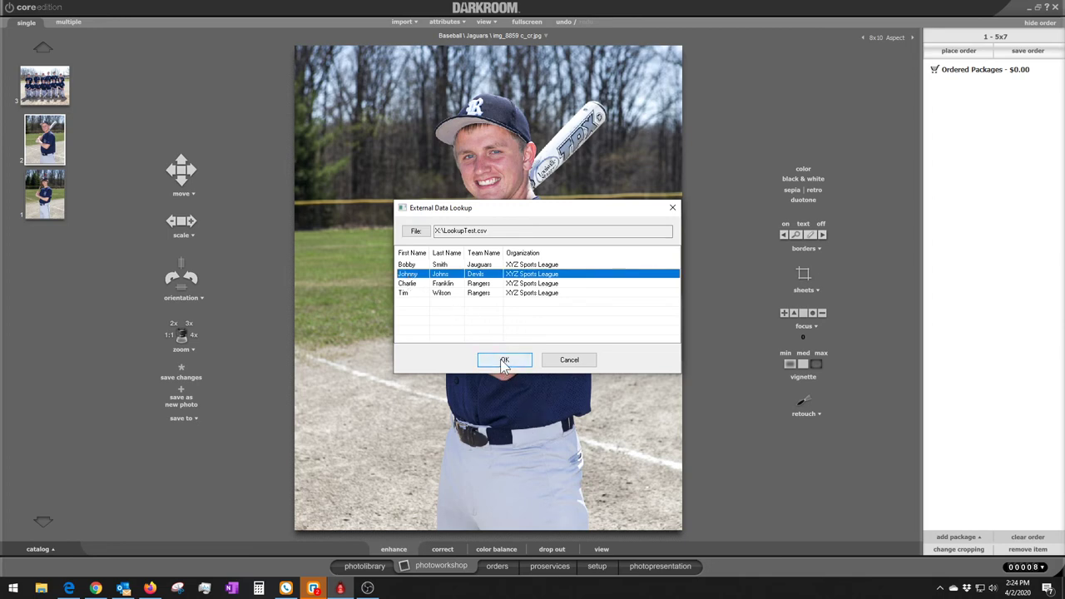
click(503, 363)
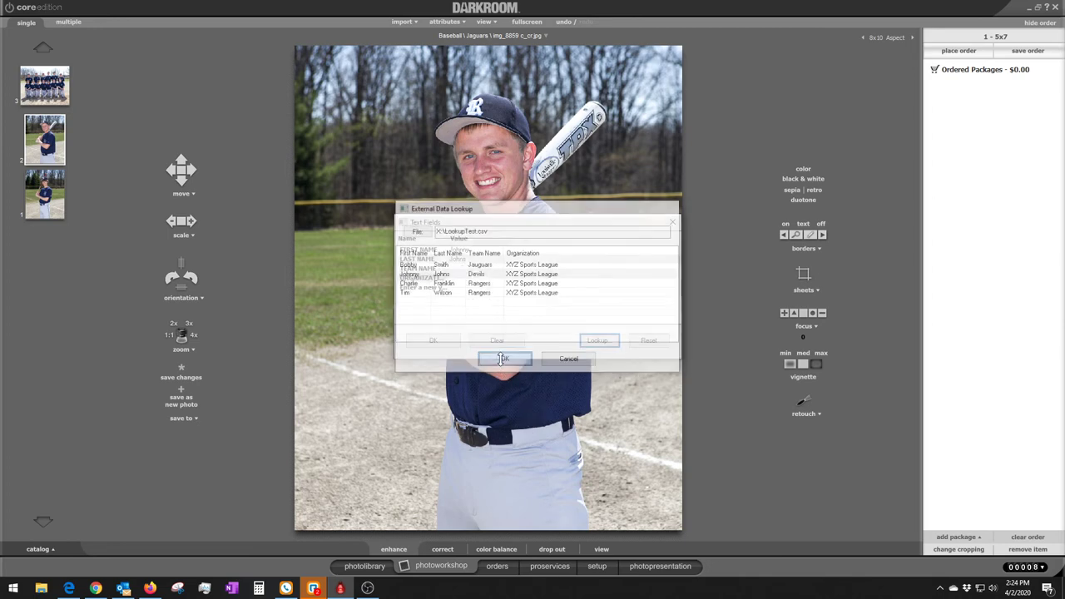
click(434, 340)
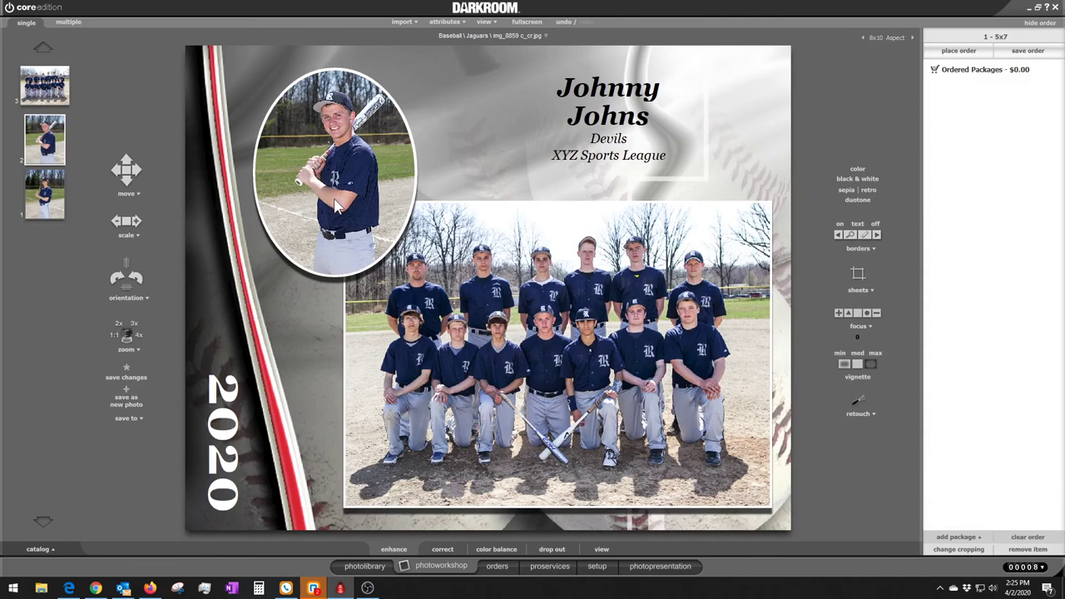
click(52, 203)
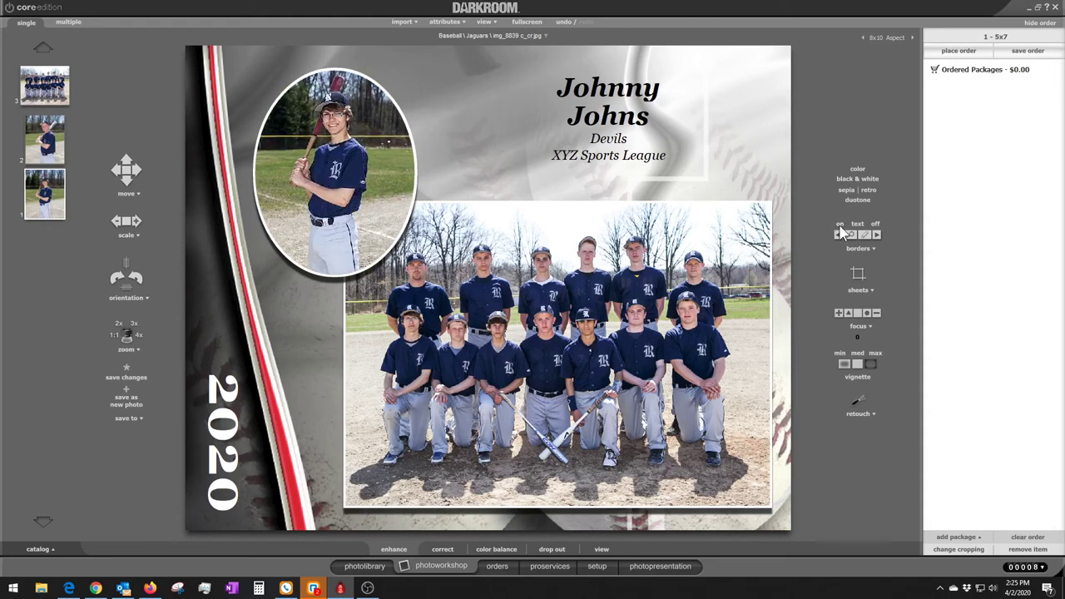
Apply the third lookup row's details to the template and swap in the second player photo.
click(842, 233)
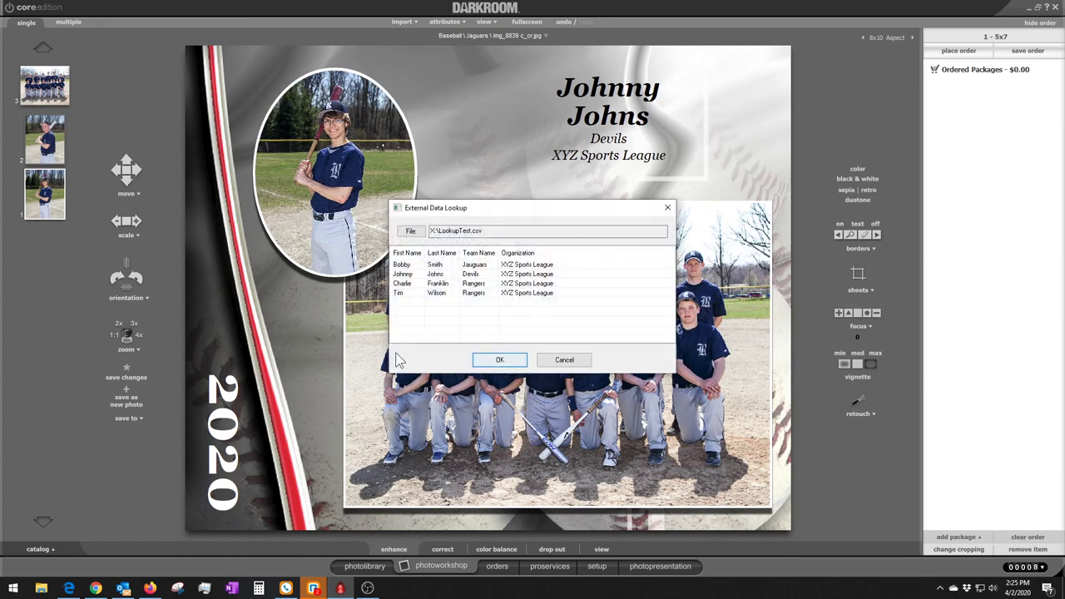
click(403, 284)
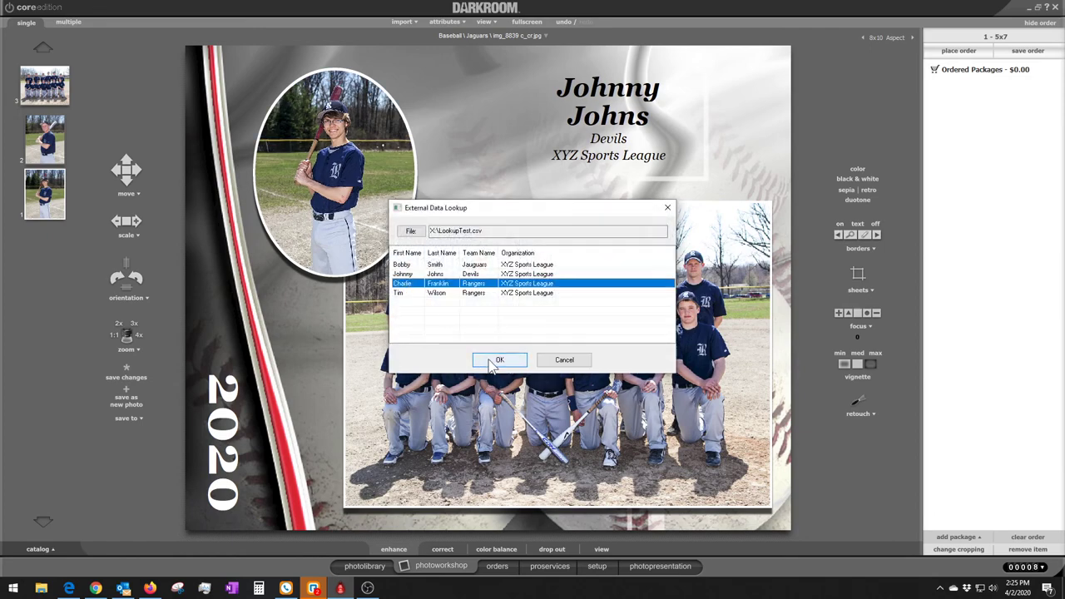
click(499, 359)
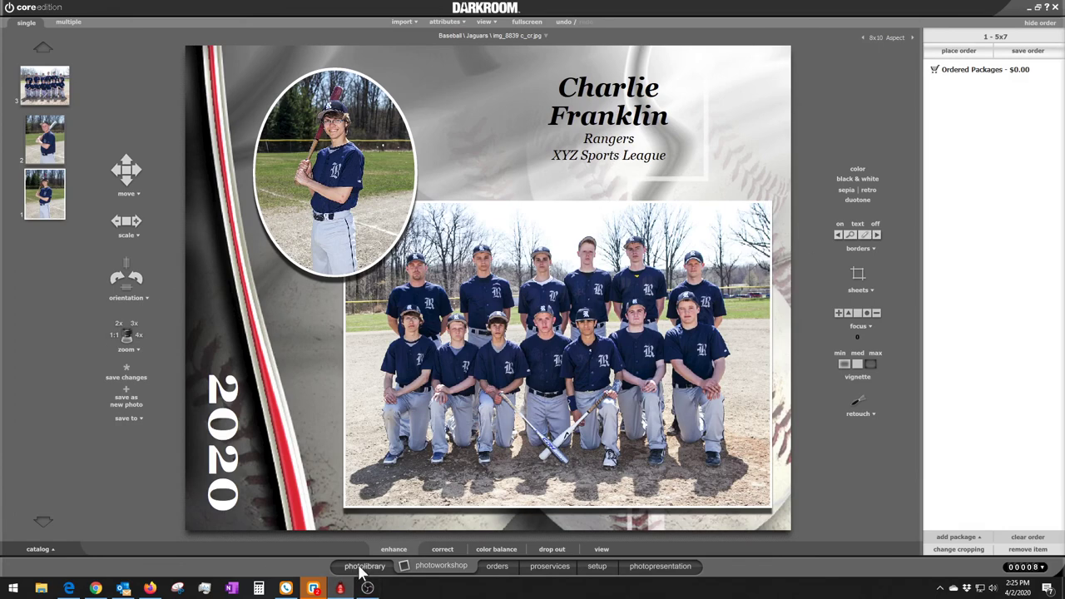
click(37, 141)
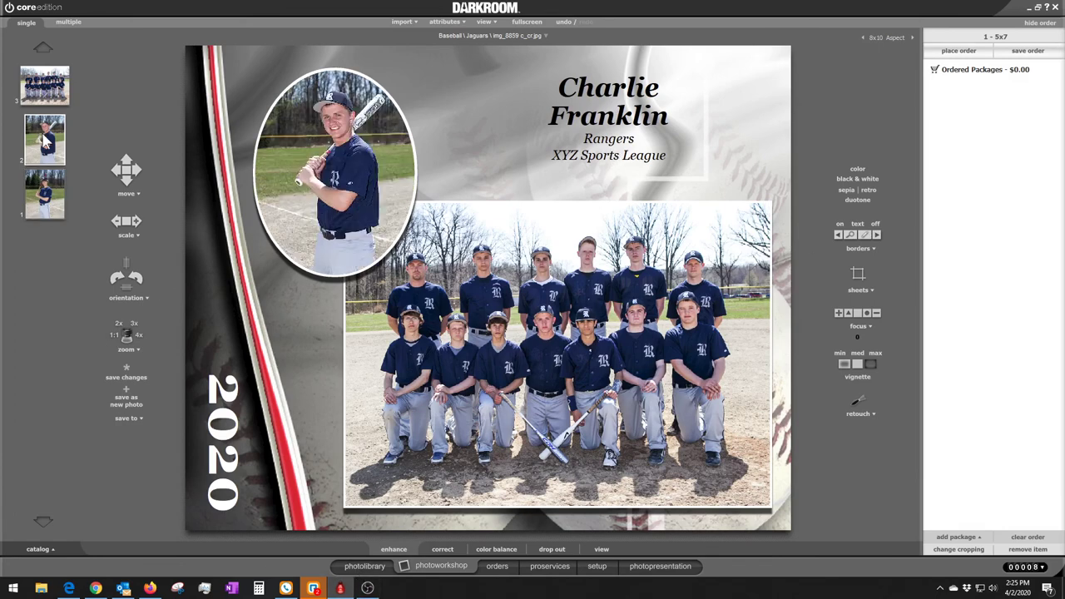
Clear the text fields, then refill them from the Rangers player's row with XYZ Sports League.
click(843, 234)
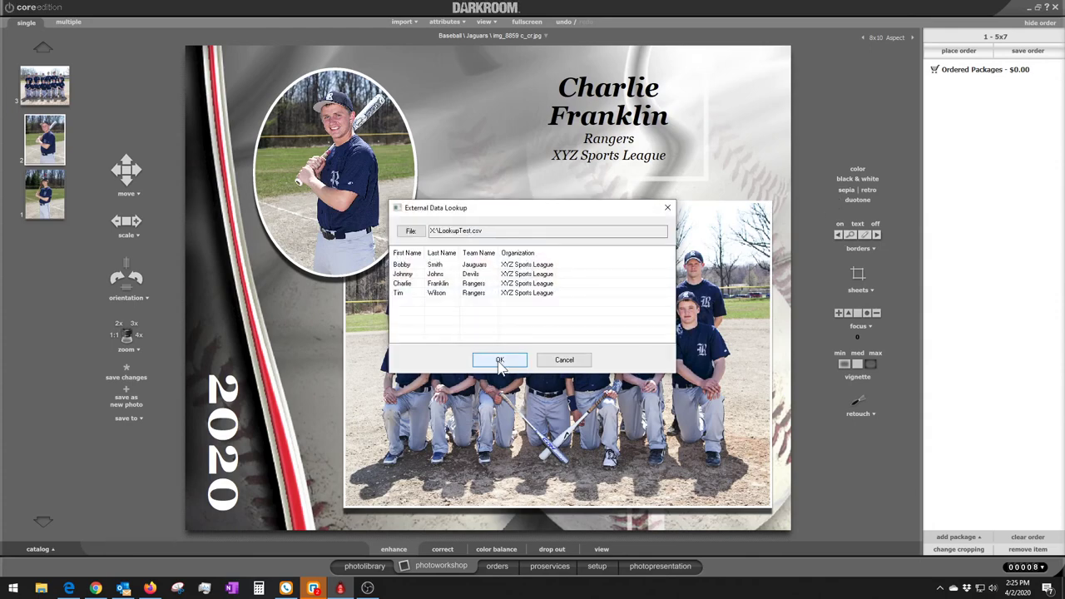
click(559, 360)
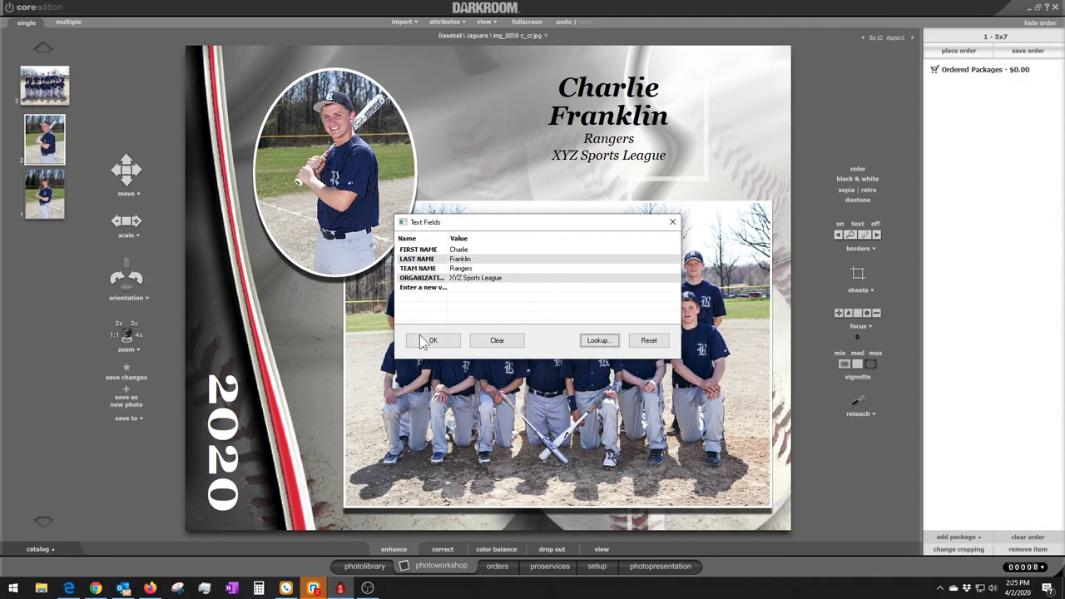
click(497, 340)
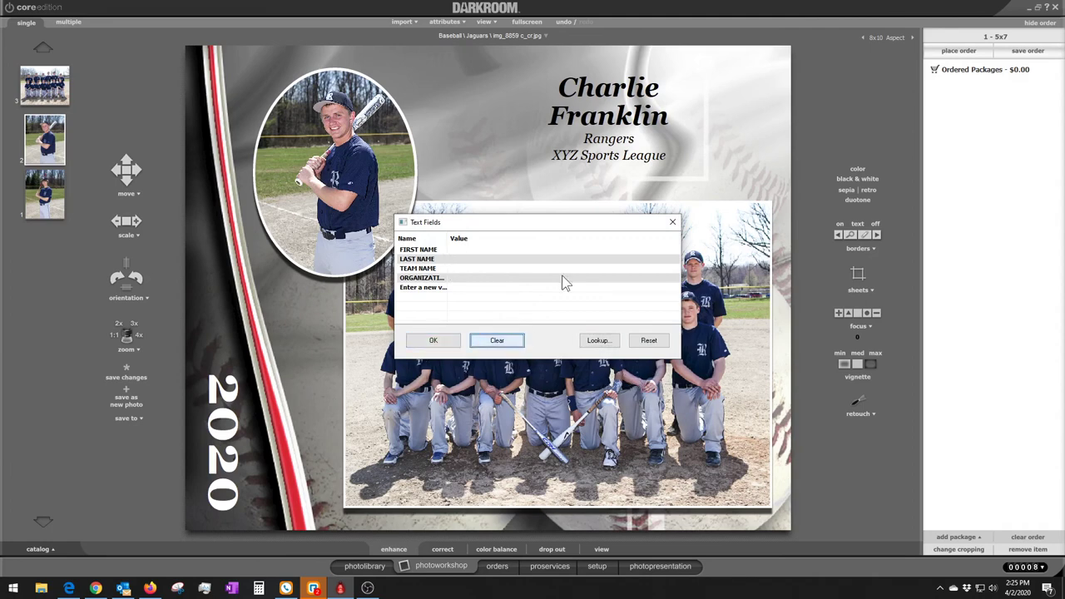
click(672, 222)
click(866, 233)
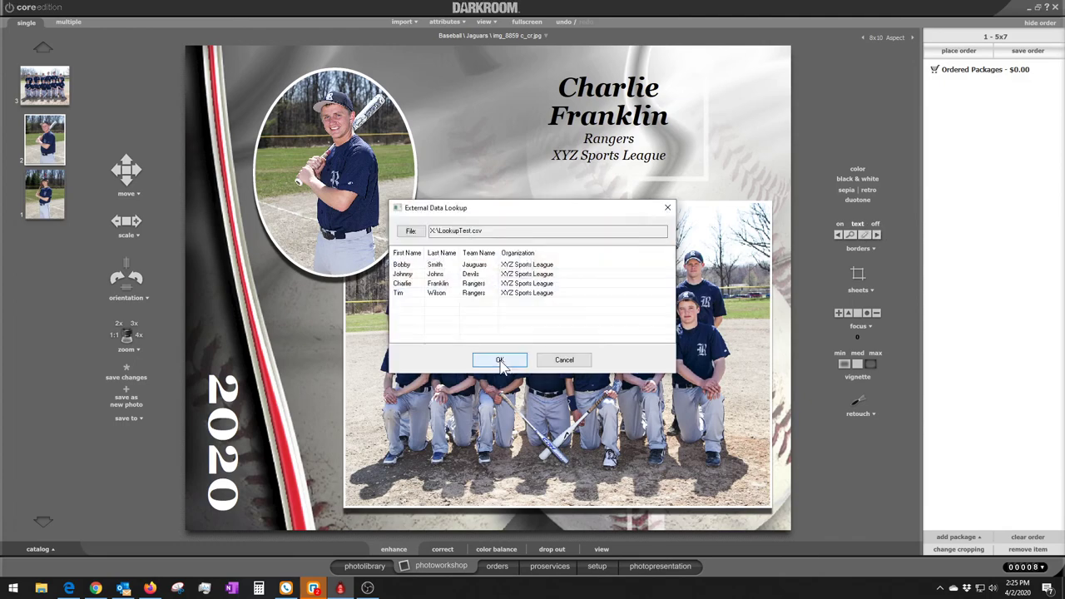
click(405, 292)
click(507, 363)
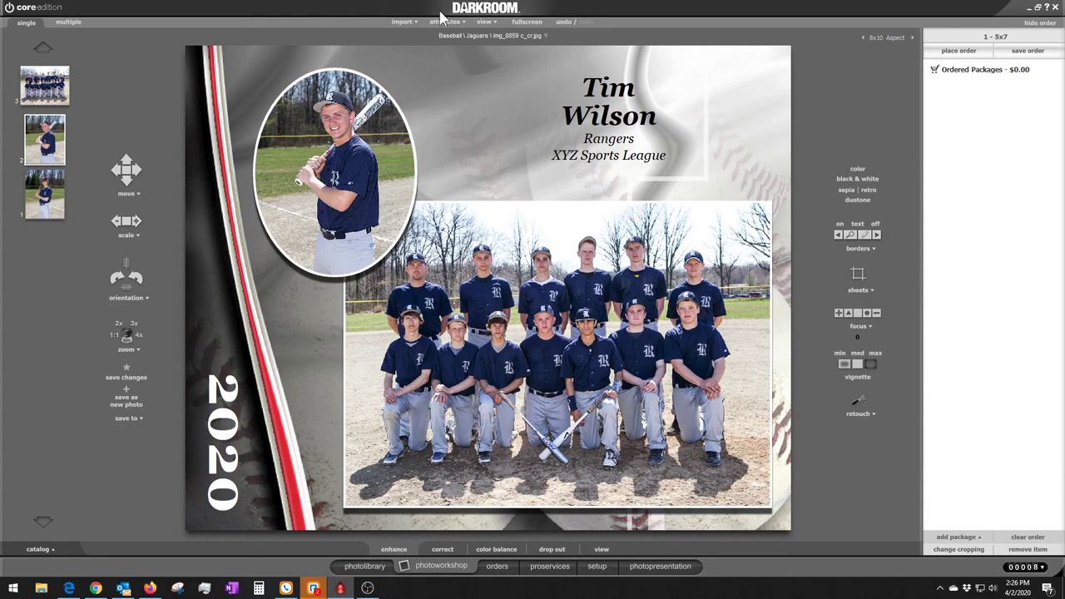
click(483, 22)
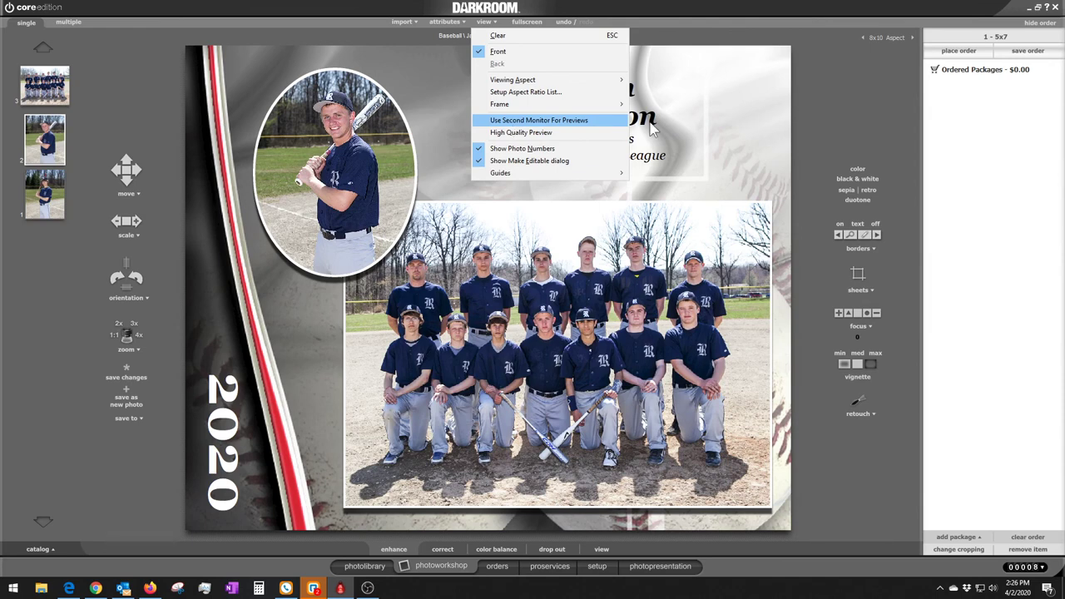
click(762, 109)
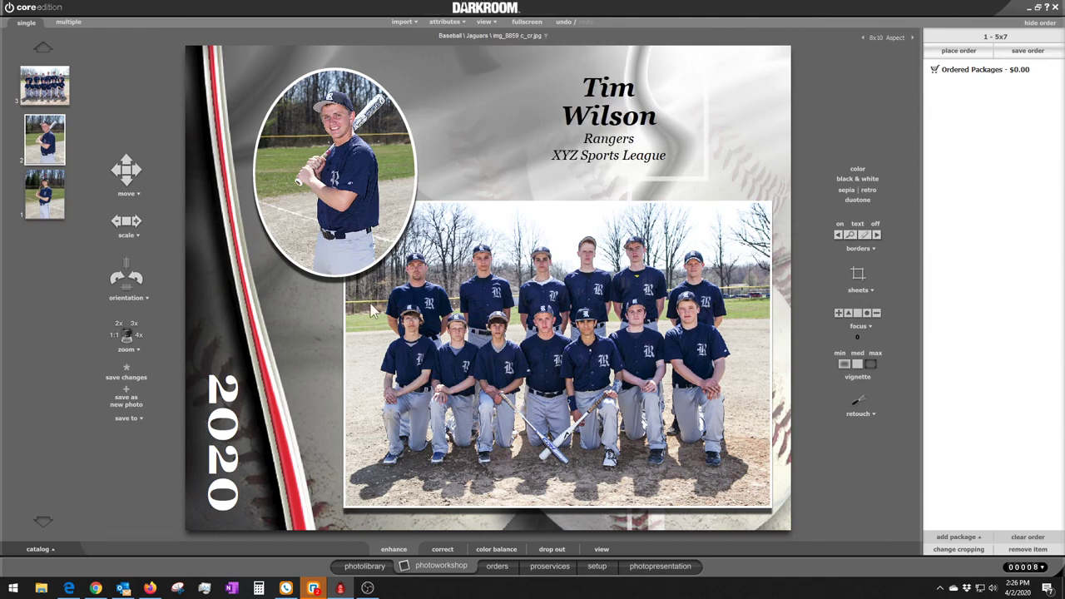